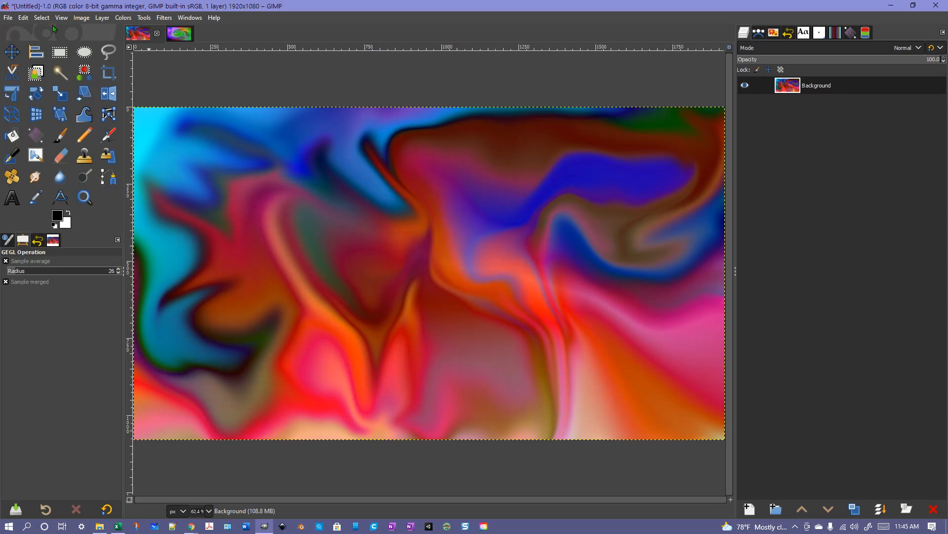
Create a new blank 1920 x 1080 px image with a transparent background.
{"action": "left_click", "coordinate": [8, 18]}
{"action": "left_click", "coordinate": [15, 29]}
{"action": "left_click", "coordinate": [449, 162]}
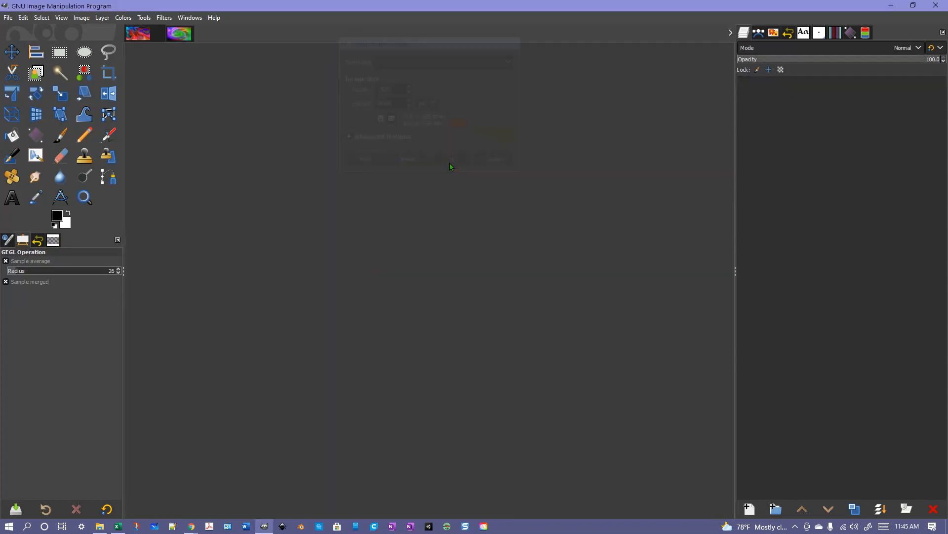
Fill the canvas with the Custom linear gradient in Normal mode, running diagonally from the upper-left area to the lower-right area.
{"action": "left_click", "coordinate": [38, 142]}
{"action": "left_click", "coordinate": [40, 263]}
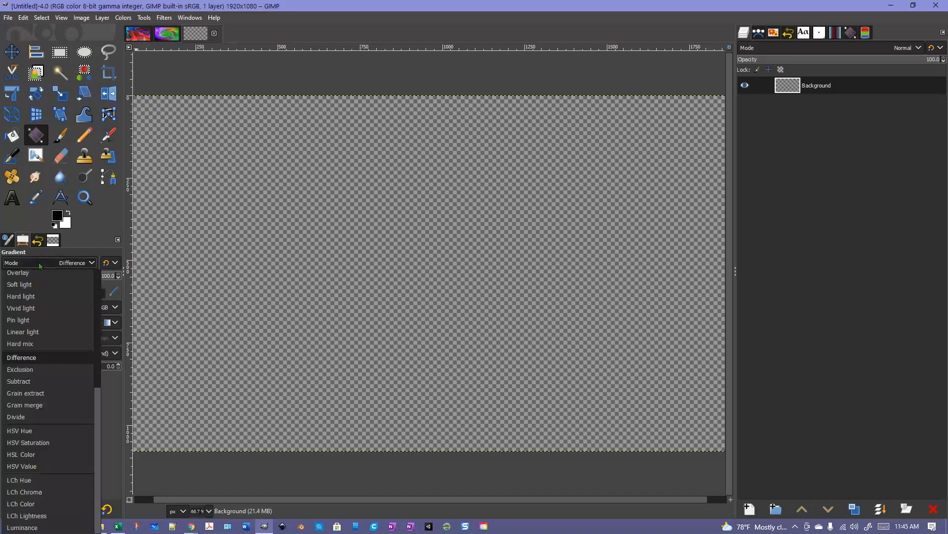
{"action": "scroll", "coordinate": [34, 372], "scroll_direction": "up", "scroll_amount": 5}
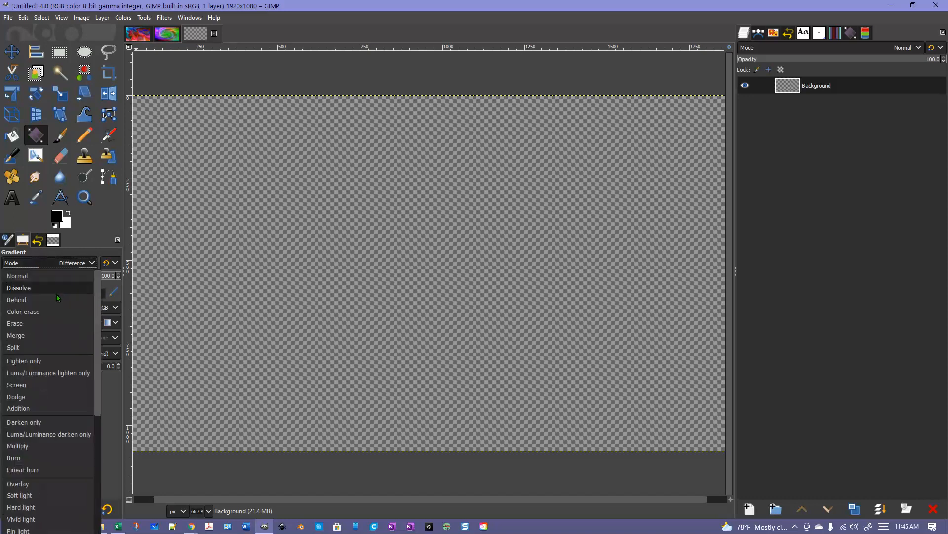
{"action": "left_click", "coordinate": [56, 278]}
{"action": "left_click_drag", "start_coordinate": [193, 135], "coordinate": [687, 394]}
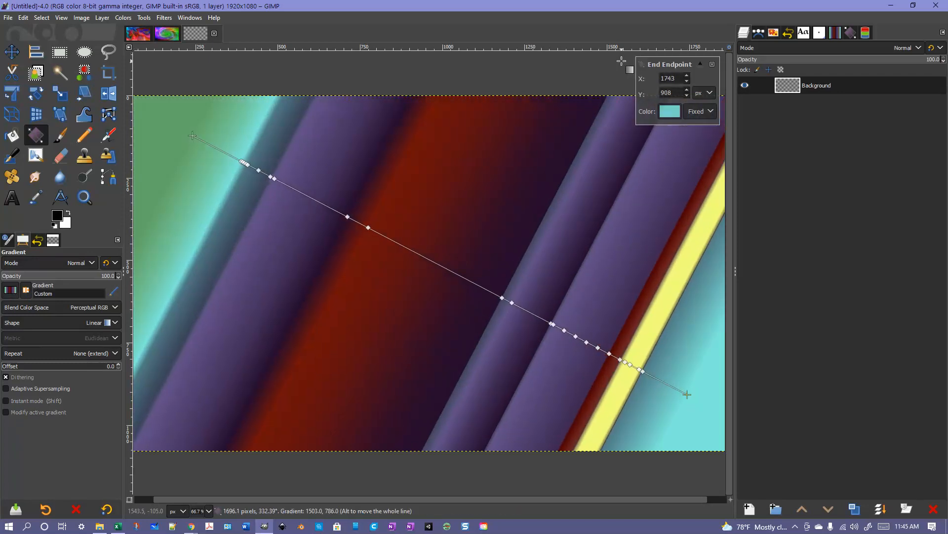
{"action": "key", "text": "Return"}
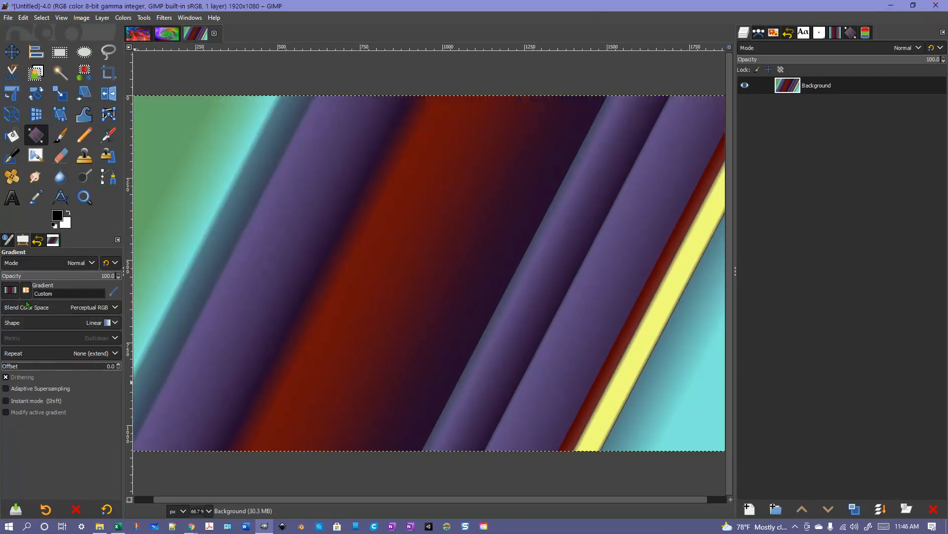
Overlay the Custom gradient in Difference mode, running diagonally from the upper middle to just beyond the canvas's lower-left corner.
{"action": "left_click", "coordinate": [22, 267]}
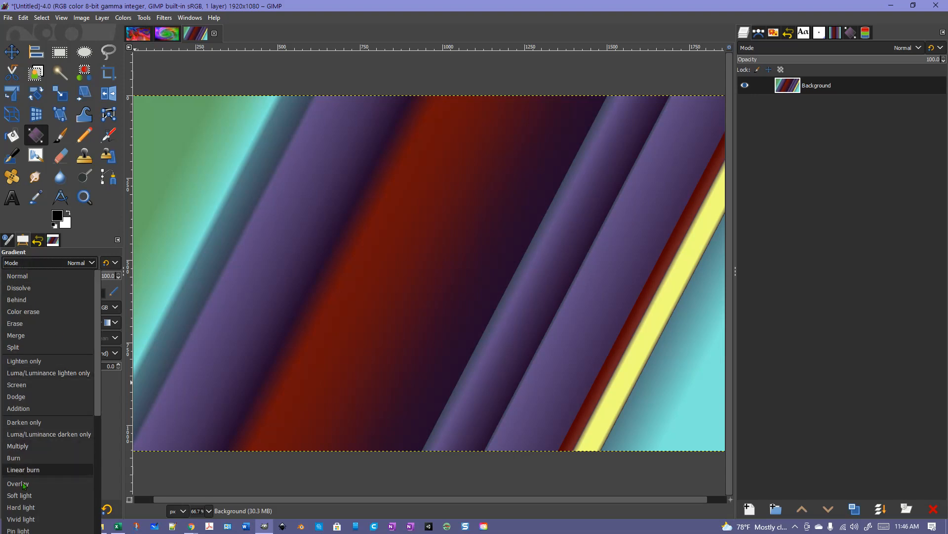
{"action": "scroll", "coordinate": [28, 489], "scroll_direction": "down", "scroll_amount": 2}
{"action": "left_click", "coordinate": [22, 407]}
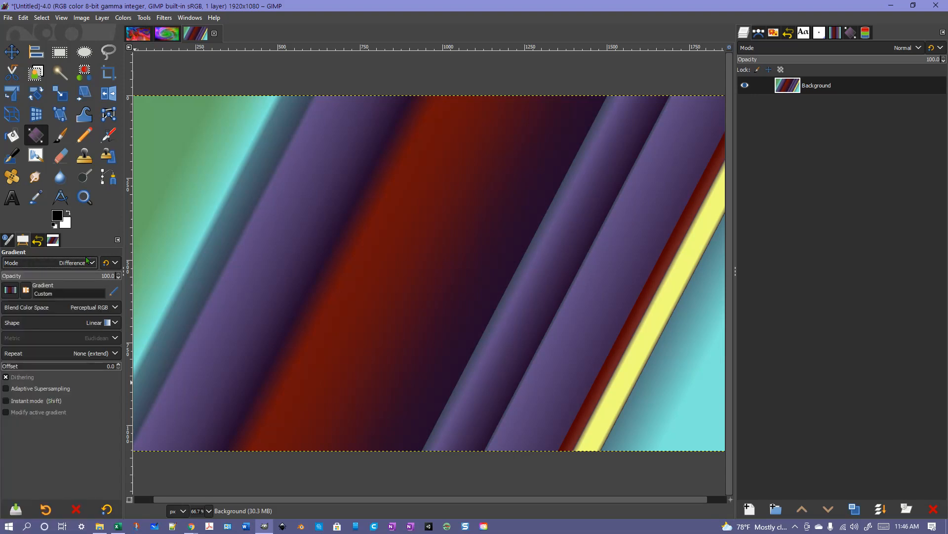
{"action": "left_click_drag", "start_coordinate": [365, 156], "coordinate": [92, 457]}
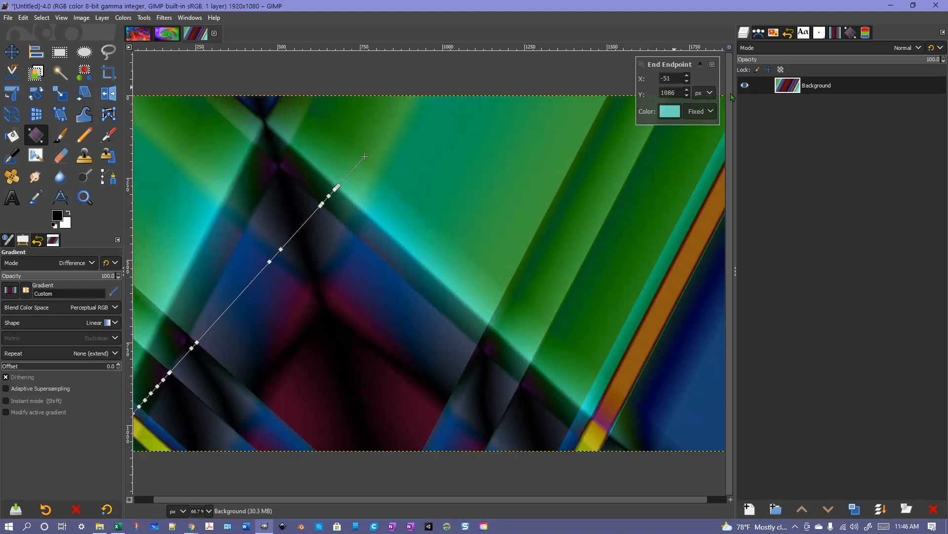
{"action": "key", "text": "Return"}
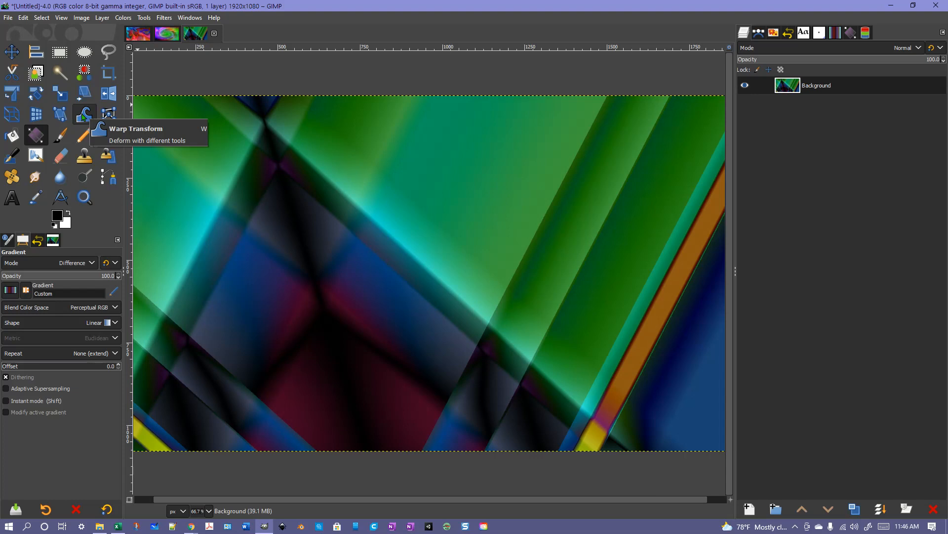
Warp the crossing stripes on the canvas's left and middle into flowing curves, using Warp Transform's Move pixels mode at size about 481.
{"action": "left_click", "coordinate": [83, 116]}
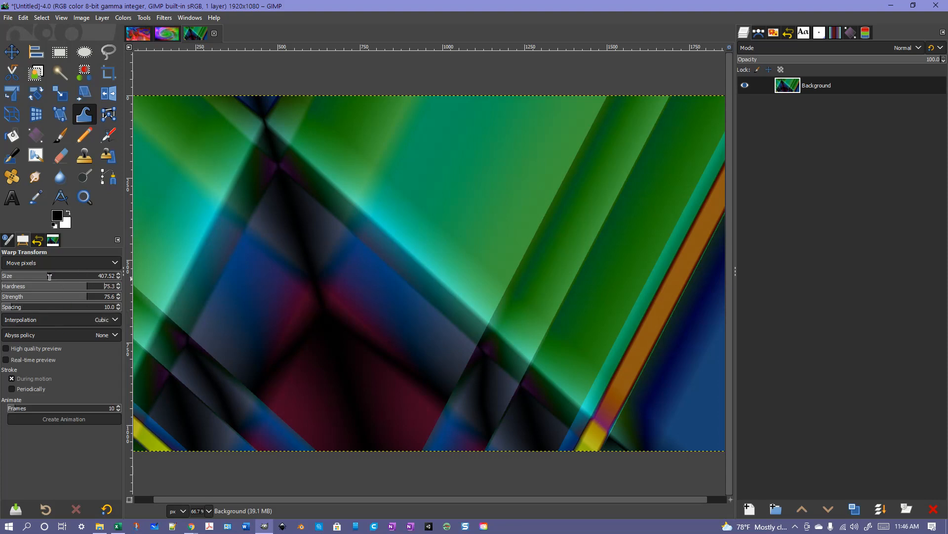
{"action": "left_click", "coordinate": [33, 264]}
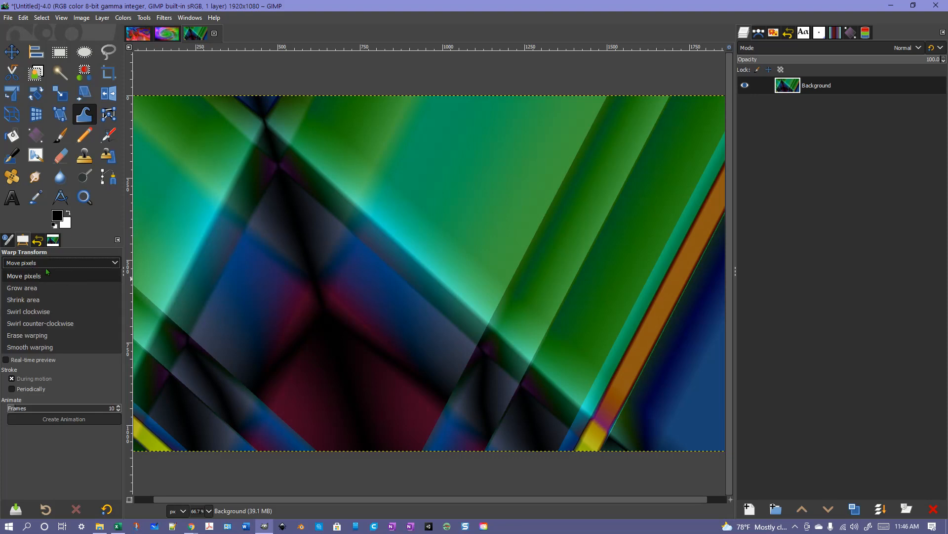
{"action": "left_click", "coordinate": [36, 276]}
{"action": "left_click", "coordinate": [29, 278]}
{"action": "mouse_move", "coordinate": [376, 261]}
{"action": "left_mouse_down"}
{"action": "mouse_move", "coordinate": [436, 240]}
{"action": "mouse_move", "coordinate": [516, 226]}
{"action": "mouse_move", "coordinate": [524, 271]}
{"action": "mouse_move", "coordinate": [602, 324]}
{"action": "mouse_move", "coordinate": [602, 355]}
{"action": "mouse_move", "coordinate": [522, 371]}
{"action": "mouse_move", "coordinate": [484, 365]}
{"action": "mouse_move", "coordinate": [484, 335]}
{"action": "mouse_move", "coordinate": [440, 338]}
{"action": "mouse_move", "coordinate": [431, 312]}
{"action": "mouse_move", "coordinate": [368, 316]}
{"action": "mouse_move", "coordinate": [340, 233]}
{"action": "mouse_move", "coordinate": [246, 166]}
{"action": "mouse_move", "coordinate": [308, 114]}
{"action": "mouse_move", "coordinate": [347, 108]}
{"action": "mouse_move", "coordinate": [253, 166]}
{"action": "mouse_move", "coordinate": [190, 239]}
{"action": "mouse_move", "coordinate": [194, 357]}
{"action": "mouse_move", "coordinate": [266, 392]}
{"action": "mouse_move", "coordinate": [297, 396]}
{"action": "mouse_move", "coordinate": [332, 293]}
{"action": "mouse_move", "coordinate": [265, 299]}
{"action": "mouse_move", "coordinate": [369, 229]}
{"action": "left_mouse_up"}
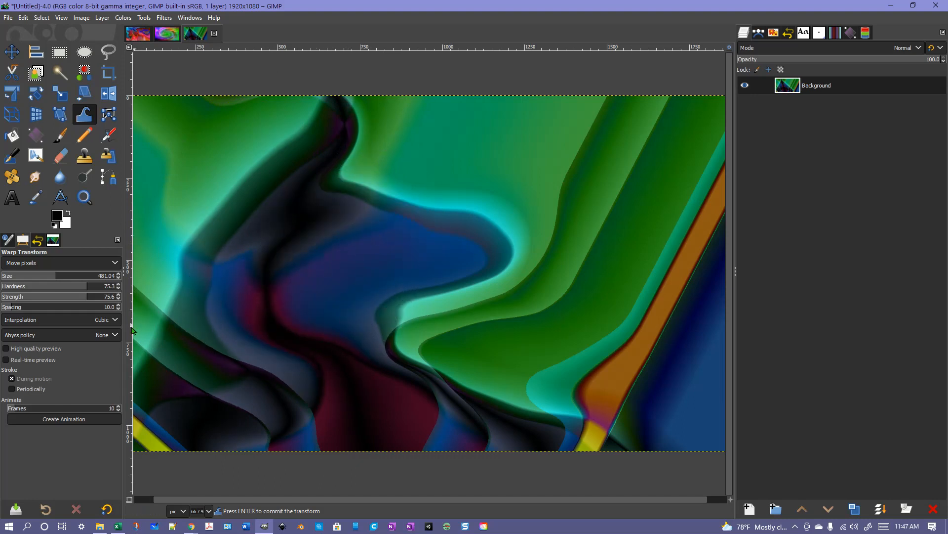
Warp the right side, left edge and lower areas with the size reduced to about 299, covering the transparent gap at the bottom edge.
{"action": "left_click_drag", "start_coordinate": [36, 276], "coordinate": [35, 277]}
{"action": "mouse_move", "coordinate": [647, 272]}
{"action": "left_mouse_down"}
{"action": "mouse_move", "coordinate": [584, 229]}
{"action": "mouse_move", "coordinate": [660, 201]}
{"action": "mouse_move", "coordinate": [657, 367]}
{"action": "mouse_move", "coordinate": [585, 368]}
{"action": "mouse_move", "coordinate": [528, 350]}
{"action": "mouse_move", "coordinate": [586, 381]}
{"action": "mouse_move", "coordinate": [634, 389]}
{"action": "mouse_move", "coordinate": [678, 453]}
{"action": "mouse_move", "coordinate": [690, 318]}
{"action": "mouse_move", "coordinate": [723, 337]}
{"action": "left_mouse_up"}
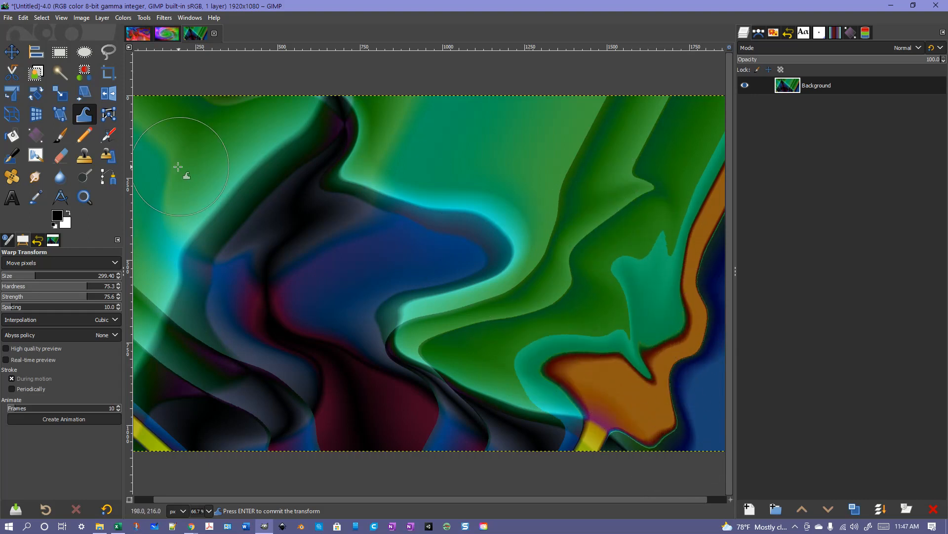
{"action": "left_click_drag", "start_coordinate": [177, 165], "coordinate": [146, 186]}
{"action": "mouse_move", "coordinate": [194, 372]}
{"action": "left_mouse_down"}
{"action": "mouse_move", "coordinate": [221, 292]}
{"action": "mouse_move", "coordinate": [158, 424]}
{"action": "mouse_move", "coordinate": [233, 413]}
{"action": "mouse_move", "coordinate": [201, 424]}
{"action": "mouse_move", "coordinate": [314, 354]}
{"action": "mouse_move", "coordinate": [356, 277]}
{"action": "mouse_move", "coordinate": [410, 209]}
{"action": "mouse_move", "coordinate": [344, 255]}
{"action": "mouse_move", "coordinate": [455, 220]}
{"action": "mouse_move", "coordinate": [479, 152]}
{"action": "mouse_move", "coordinate": [635, 138]}
{"action": "mouse_move", "coordinate": [536, 126]}
{"action": "mouse_move", "coordinate": [680, 132]}
{"action": "mouse_move", "coordinate": [644, 135]}
{"action": "mouse_move", "coordinate": [677, 144]}
{"action": "left_mouse_up"}
{"action": "mouse_move", "coordinate": [561, 438]}
{"action": "left_mouse_down"}
{"action": "mouse_move", "coordinate": [576, 396]}
{"action": "mouse_move", "coordinate": [556, 341]}
{"action": "mouse_move", "coordinate": [576, 299]}
{"action": "mouse_move", "coordinate": [678, 371]}
{"action": "mouse_move", "coordinate": [669, 394]}
{"action": "mouse_move", "coordinate": [618, 430]}
{"action": "left_mouse_up"}
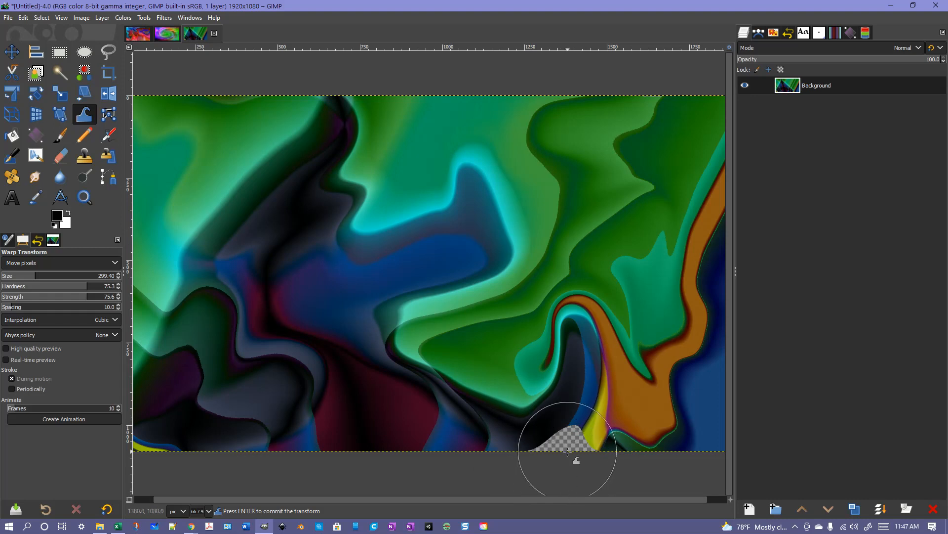
{"action": "left_click_drag", "start_coordinate": [571, 415], "coordinate": [572, 462]}
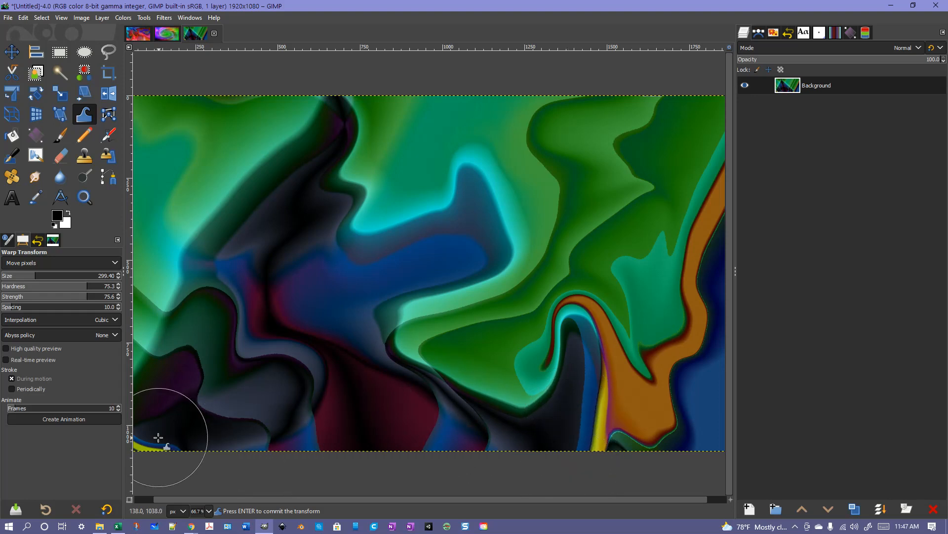
{"action": "mouse_move", "coordinate": [146, 442]}
{"action": "left_mouse_down"}
{"action": "mouse_move", "coordinate": [173, 409]}
{"action": "mouse_move", "coordinate": [297, 333]}
{"action": "mouse_move", "coordinate": [290, 290]}
{"action": "mouse_move", "coordinate": [170, 420]}
{"action": "mouse_move", "coordinate": [173, 413]}
{"action": "mouse_move", "coordinate": [170, 444]}
{"action": "mouse_move", "coordinate": [144, 483]}
{"action": "mouse_move", "coordinate": [197, 425]}
{"action": "mouse_move", "coordinate": [190, 458]}
{"action": "mouse_move", "coordinate": [227, 446]}
{"action": "left_mouse_up"}
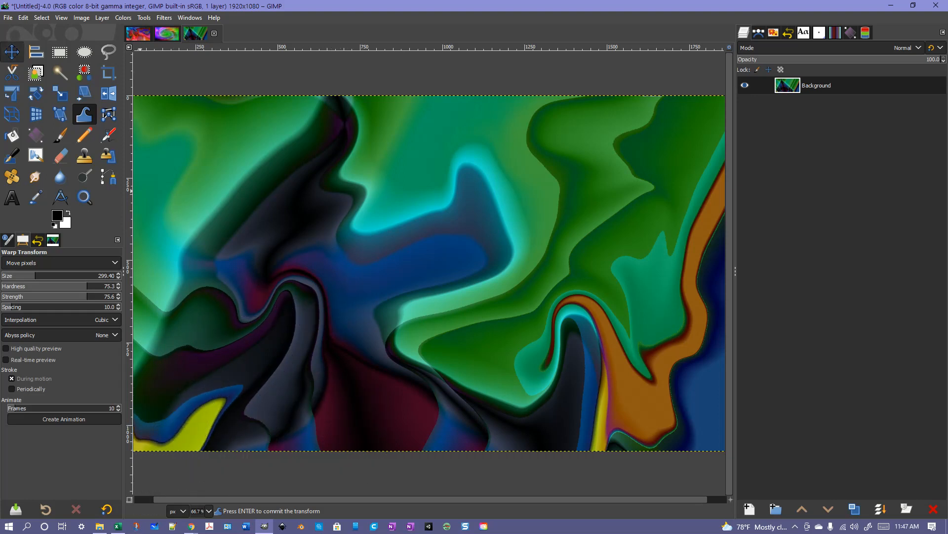
Warp the image further with strokes across the upper left, centre and right, giving the shapes more wavy, irregular outlines.
{"action": "left_click", "coordinate": [62, 18]}
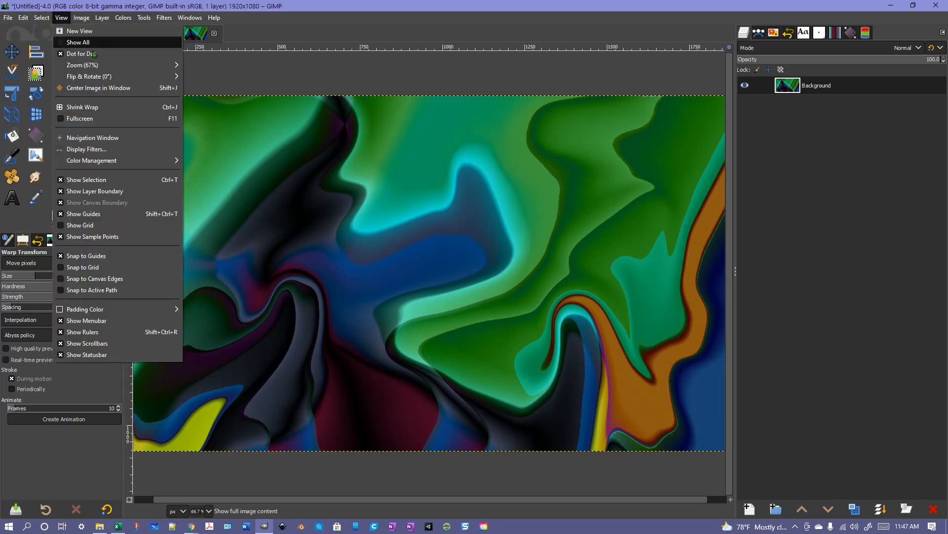
{"action": "mouse_move", "coordinate": [96, 65]}
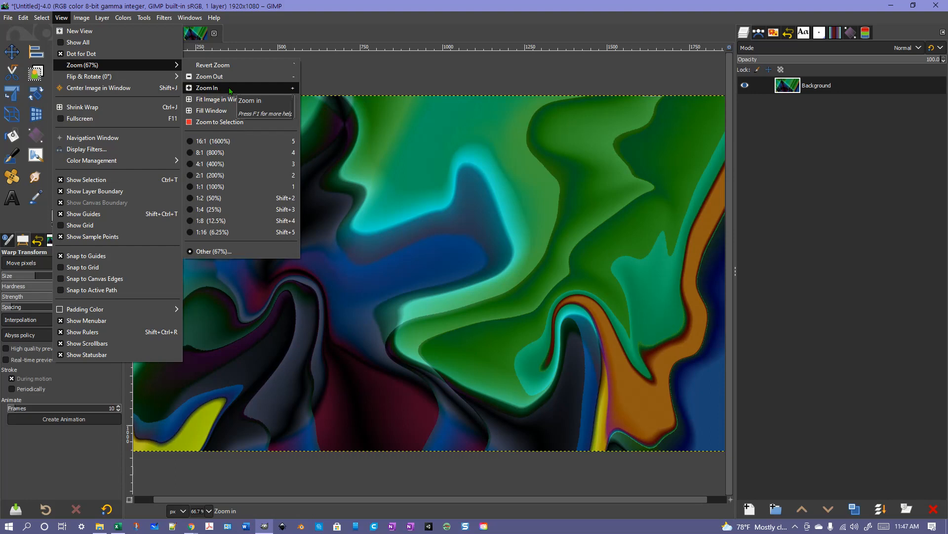
{"action": "left_click", "coordinate": [230, 121]}
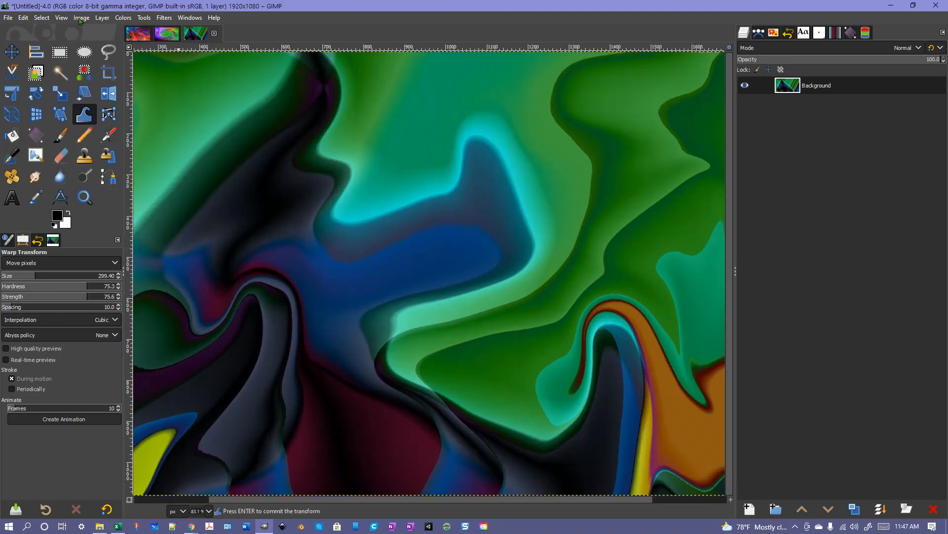
{"action": "left_click", "coordinate": [64, 18]}
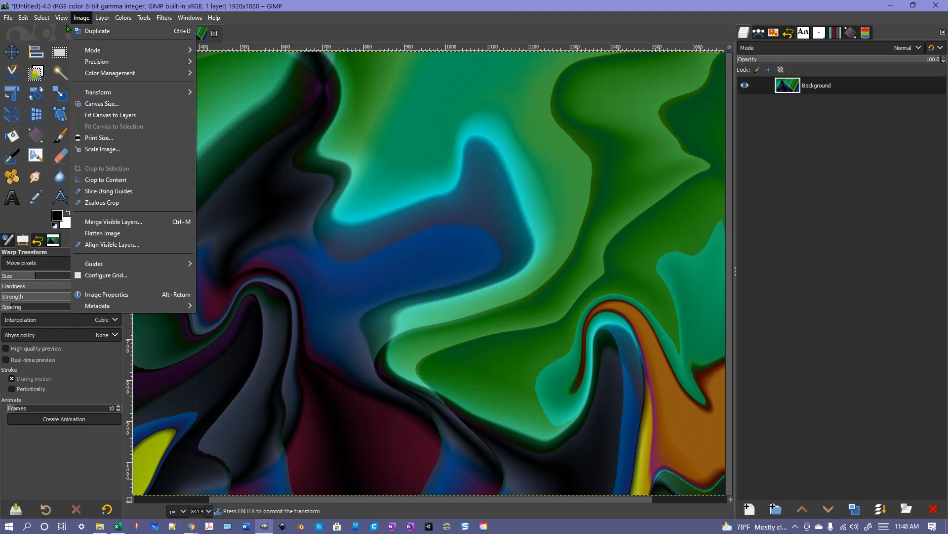
{"action": "mouse_move", "coordinate": [80, 66]}
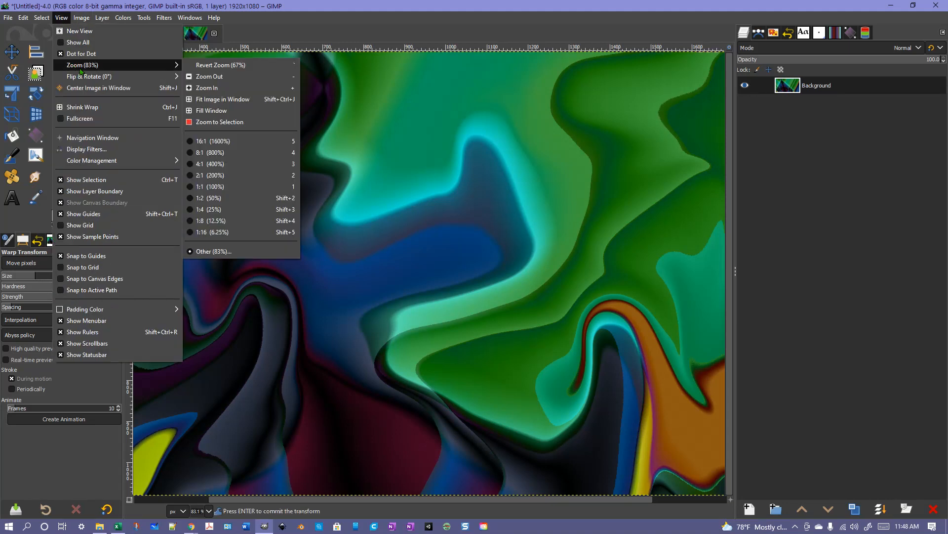
{"action": "left_click", "coordinate": [262, 76]}
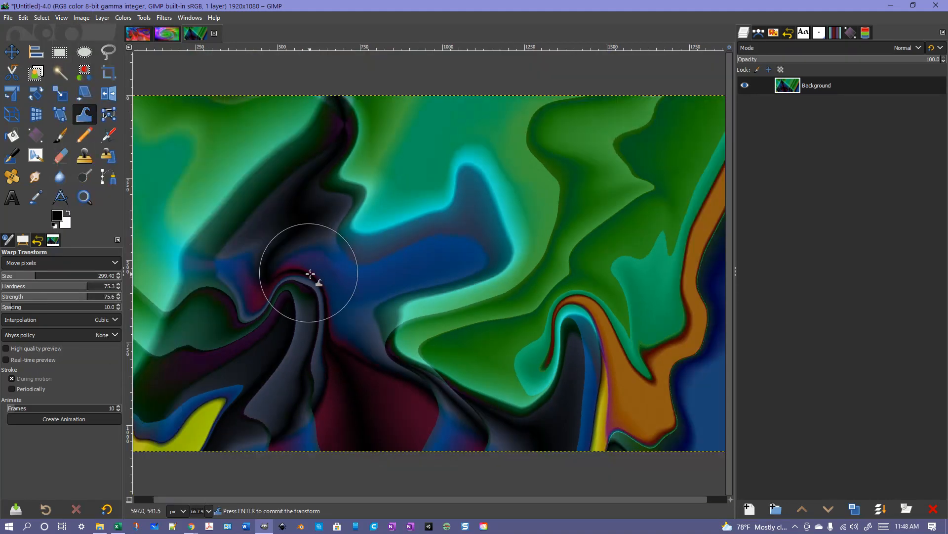
{"action": "left_click_drag", "start_coordinate": [366, 328], "coordinate": [384, 326]}
{"action": "key", "text": "minus"}
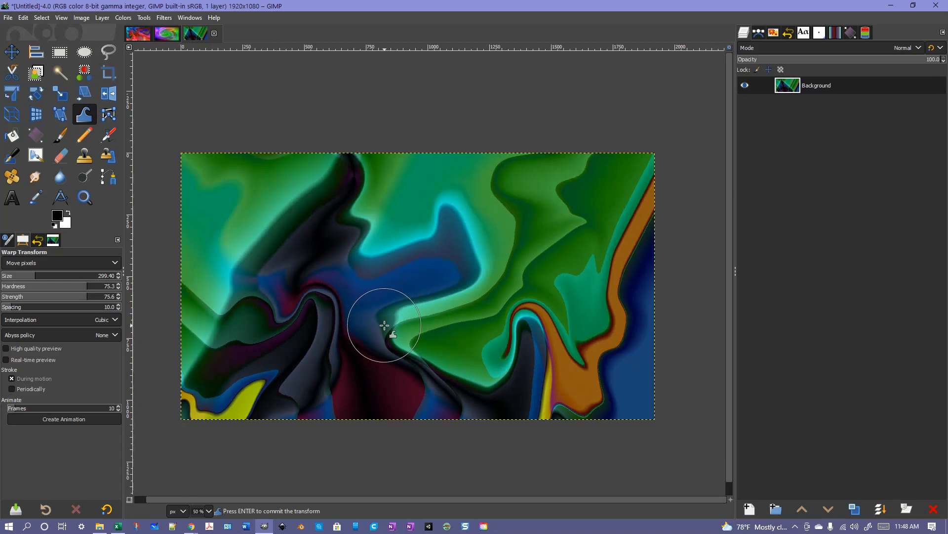
{"action": "mouse_move", "coordinate": [277, 239]}
{"action": "left_mouse_down"}
{"action": "mouse_move", "coordinate": [269, 228]}
{"action": "mouse_move", "coordinate": [232, 222]}
{"action": "mouse_move", "coordinate": [232, 232]}
{"action": "mouse_move", "coordinate": [194, 243]}
{"action": "mouse_move", "coordinate": [258, 271]}
{"action": "mouse_move", "coordinate": [218, 301]}
{"action": "mouse_move", "coordinate": [300, 218]}
{"action": "mouse_move", "coordinate": [265, 171]}
{"action": "mouse_move", "coordinate": [258, 194]}
{"action": "mouse_move", "coordinate": [201, 169]}
{"action": "mouse_move", "coordinate": [186, 180]}
{"action": "left_mouse_up"}
{"action": "mouse_move", "coordinate": [321, 197]}
{"action": "left_mouse_down"}
{"action": "mouse_move", "coordinate": [456, 206]}
{"action": "mouse_move", "coordinate": [439, 184]}
{"action": "mouse_move", "coordinate": [456, 162]}
{"action": "mouse_move", "coordinate": [469, 227]}
{"action": "mouse_move", "coordinate": [604, 199]}
{"action": "mouse_move", "coordinate": [491, 211]}
{"action": "mouse_move", "coordinate": [507, 175]}
{"action": "mouse_move", "coordinate": [537, 171]}
{"action": "mouse_move", "coordinate": [563, 134]}
{"action": "mouse_move", "coordinate": [567, 181]}
{"action": "mouse_move", "coordinate": [582, 180]}
{"action": "mouse_move", "coordinate": [534, 99]}
{"action": "mouse_move", "coordinate": [544, 135]}
{"action": "mouse_move", "coordinate": [582, 151]}
{"action": "mouse_move", "coordinate": [584, 165]}
{"action": "mouse_move", "coordinate": [647, 140]}
{"action": "mouse_move", "coordinate": [606, 197]}
{"action": "mouse_move", "coordinate": [649, 226]}
{"action": "mouse_move", "coordinate": [589, 246]}
{"action": "mouse_move", "coordinate": [584, 268]}
{"action": "mouse_move", "coordinate": [611, 288]}
{"action": "mouse_move", "coordinate": [617, 281]}
{"action": "mouse_move", "coordinate": [642, 318]}
{"action": "mouse_move", "coordinate": [607, 347]}
{"action": "mouse_move", "coordinate": [623, 364]}
{"action": "mouse_move", "coordinate": [618, 374]}
{"action": "mouse_move", "coordinate": [592, 372]}
{"action": "mouse_move", "coordinate": [612, 395]}
{"action": "mouse_move", "coordinate": [562, 329]}
{"action": "mouse_move", "coordinate": [588, 345]}
{"action": "mouse_move", "coordinate": [597, 261]}
{"action": "mouse_move", "coordinate": [599, 286]}
{"action": "left_mouse_up"}
{"action": "mouse_move", "coordinate": [451, 250]}
{"action": "left_mouse_down"}
{"action": "mouse_move", "coordinate": [459, 268]}
{"action": "mouse_move", "coordinate": [428, 259]}
{"action": "mouse_move", "coordinate": [512, 263]}
{"action": "mouse_move", "coordinate": [474, 259]}
{"action": "mouse_move", "coordinate": [455, 362]}
{"action": "mouse_move", "coordinate": [420, 399]}
{"action": "mouse_move", "coordinate": [390, 374]}
{"action": "mouse_move", "coordinate": [332, 369]}
{"action": "mouse_move", "coordinate": [378, 367]}
{"action": "mouse_move", "coordinate": [326, 294]}
{"action": "mouse_move", "coordinate": [326, 276]}
{"action": "mouse_move", "coordinate": [270, 232]}
{"action": "mouse_move", "coordinate": [310, 260]}
{"action": "mouse_move", "coordinate": [296, 231]}
{"action": "mouse_move", "coordinate": [274, 214]}
{"action": "mouse_move", "coordinate": [320, 269]}
{"action": "mouse_move", "coordinate": [270, 243]}
{"action": "mouse_move", "coordinate": [267, 204]}
{"action": "mouse_move", "coordinate": [247, 204]}
{"action": "mouse_move", "coordinate": [312, 204]}
{"action": "mouse_move", "coordinate": [300, 202]}
{"action": "mouse_move", "coordinate": [315, 179]}
{"action": "left_mouse_up"}
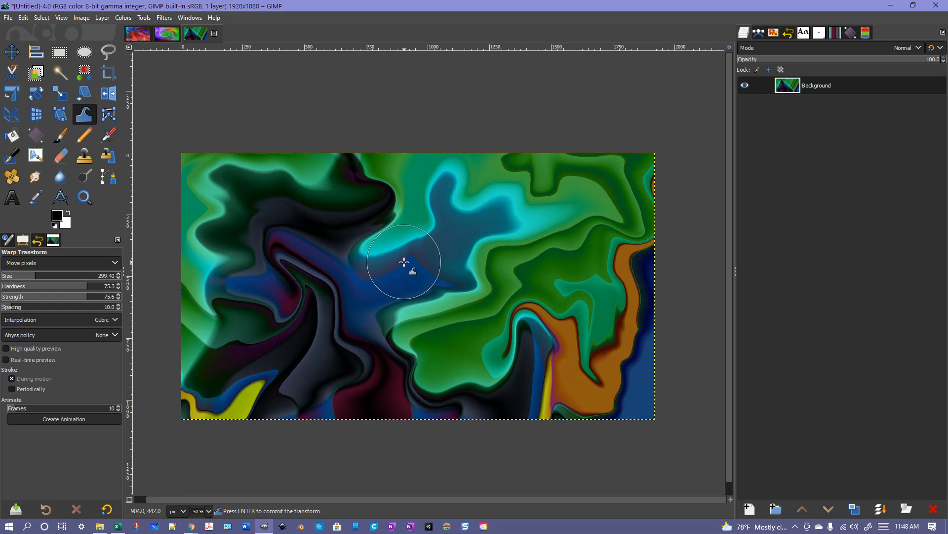
Apply a Gaussian Blur to the warped image, strong enough to visibly soften all the shapes.
{"action": "left_click", "coordinate": [164, 17]}
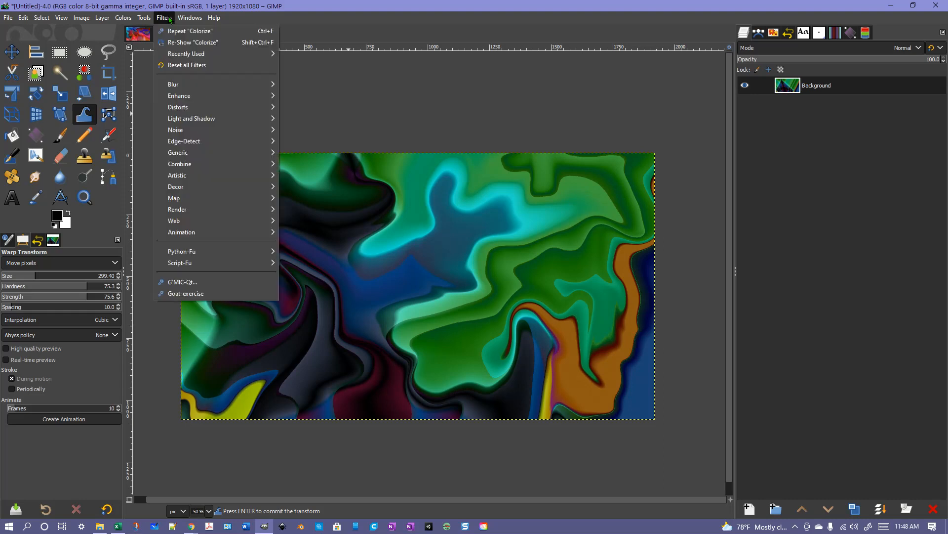
{"action": "mouse_move", "coordinate": [173, 85]}
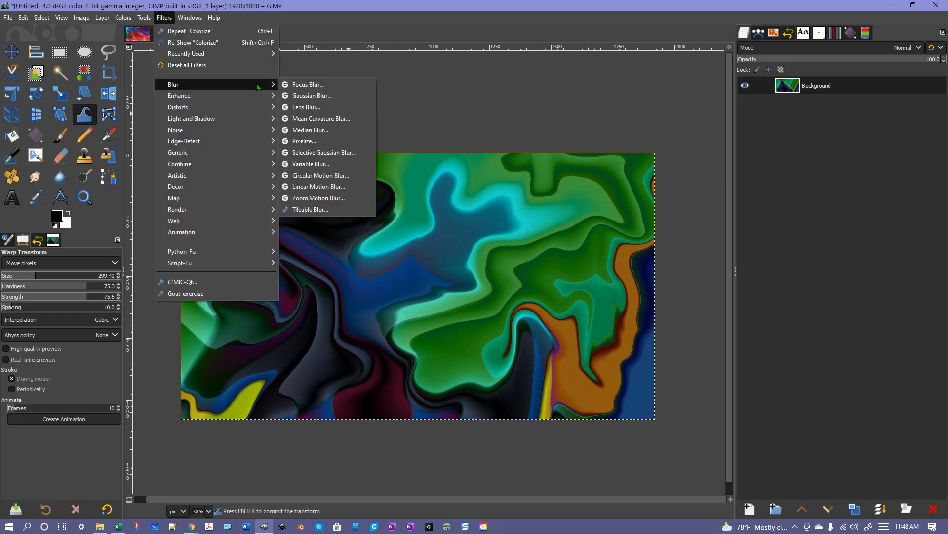
{"action": "left_click", "coordinate": [340, 96]}
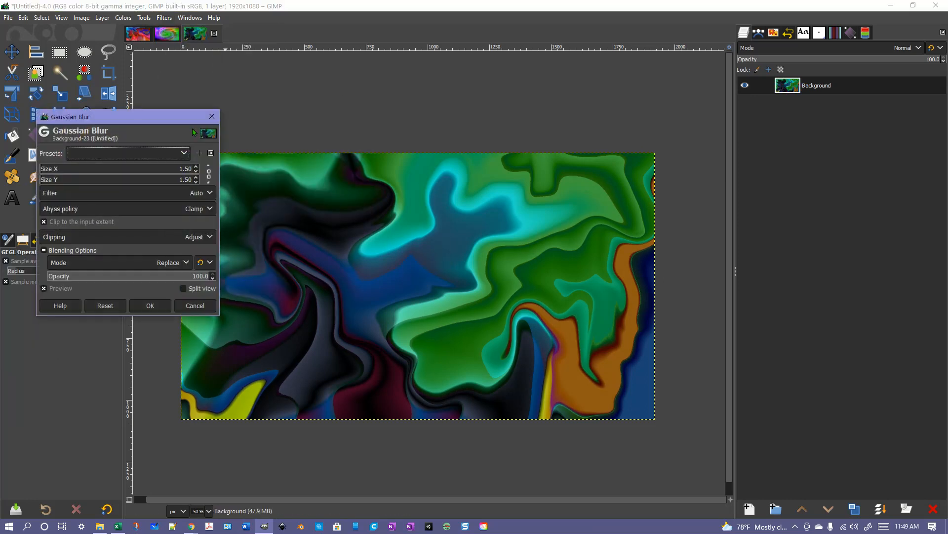
{"action": "left_click_drag", "start_coordinate": [179, 117], "coordinate": [153, 117]}
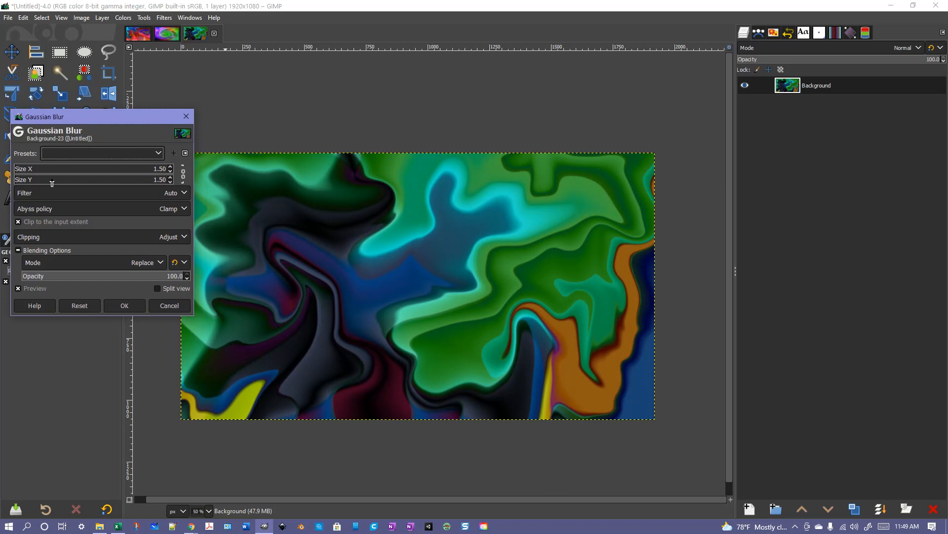
{"action": "left_click_drag", "start_coordinate": [35, 168], "coordinate": [29, 169]}
{"action": "left_click", "coordinate": [125, 305]}
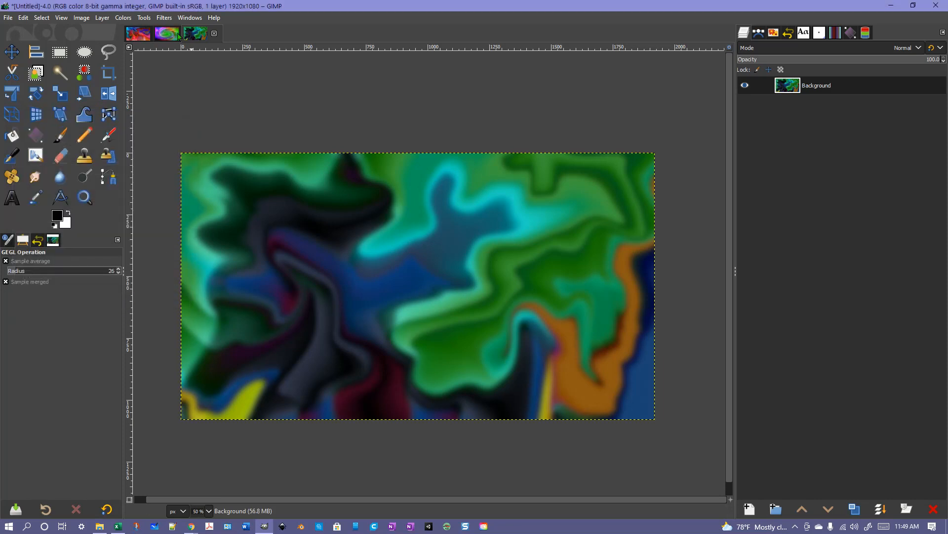
Warp the blurred image again with Move pixels strokes through the dark left area, the centre and the green and orange right side.
{"action": "left_click", "coordinate": [84, 114]}
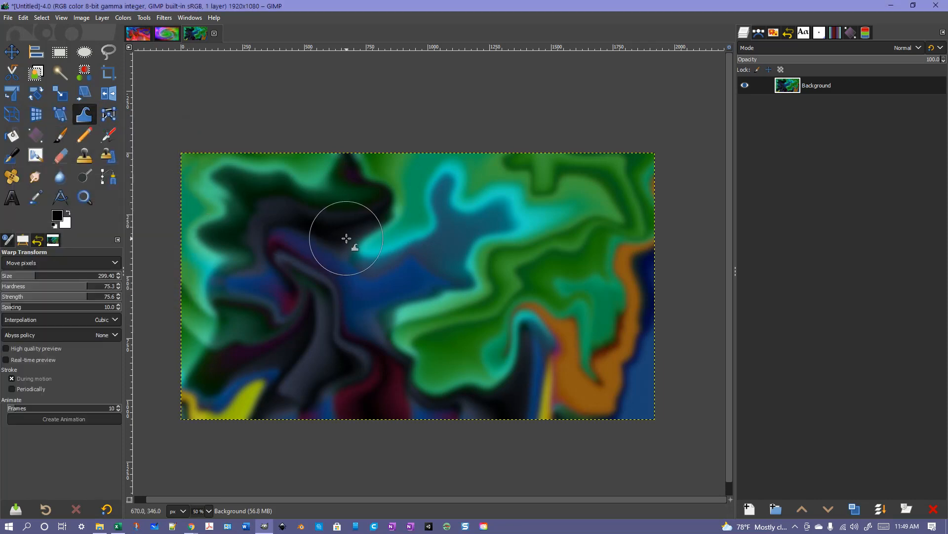
{"action": "mouse_move", "coordinate": [345, 292]}
{"action": "left_mouse_down"}
{"action": "mouse_move", "coordinate": [315, 256]}
{"action": "mouse_move", "coordinate": [284, 264]}
{"action": "mouse_move", "coordinate": [266, 289]}
{"action": "mouse_move", "coordinate": [308, 297]}
{"action": "mouse_move", "coordinate": [304, 344]}
{"action": "mouse_move", "coordinate": [326, 341]}
{"action": "mouse_move", "coordinate": [383, 298]}
{"action": "mouse_move", "coordinate": [453, 293]}
{"action": "mouse_move", "coordinate": [533, 357]}
{"action": "mouse_move", "coordinate": [545, 323]}
{"action": "mouse_move", "coordinate": [515, 267]}
{"action": "mouse_move", "coordinate": [483, 249]}
{"action": "mouse_move", "coordinate": [546, 225]}
{"action": "mouse_move", "coordinate": [493, 206]}
{"action": "mouse_move", "coordinate": [565, 162]}
{"action": "mouse_move", "coordinate": [571, 258]}
{"action": "mouse_move", "coordinate": [614, 233]}
{"action": "mouse_move", "coordinate": [562, 177]}
{"action": "mouse_move", "coordinate": [560, 137]}
{"action": "mouse_move", "coordinate": [563, 259]}
{"action": "mouse_move", "coordinate": [598, 286]}
{"action": "mouse_move", "coordinate": [644, 221]}
{"action": "mouse_move", "coordinate": [627, 317]}
{"action": "mouse_move", "coordinate": [644, 378]}
{"action": "mouse_move", "coordinate": [578, 347]}
{"action": "mouse_move", "coordinate": [603, 368]}
{"action": "mouse_move", "coordinate": [469, 265]}
{"action": "mouse_move", "coordinate": [400, 268]}
{"action": "mouse_move", "coordinate": [349, 197]}
{"action": "mouse_move", "coordinate": [395, 180]}
{"action": "mouse_move", "coordinate": [303, 177]}
{"action": "mouse_move", "coordinate": [258, 158]}
{"action": "mouse_move", "coordinate": [248, 215]}
{"action": "mouse_move", "coordinate": [212, 223]}
{"action": "left_mouse_up"}
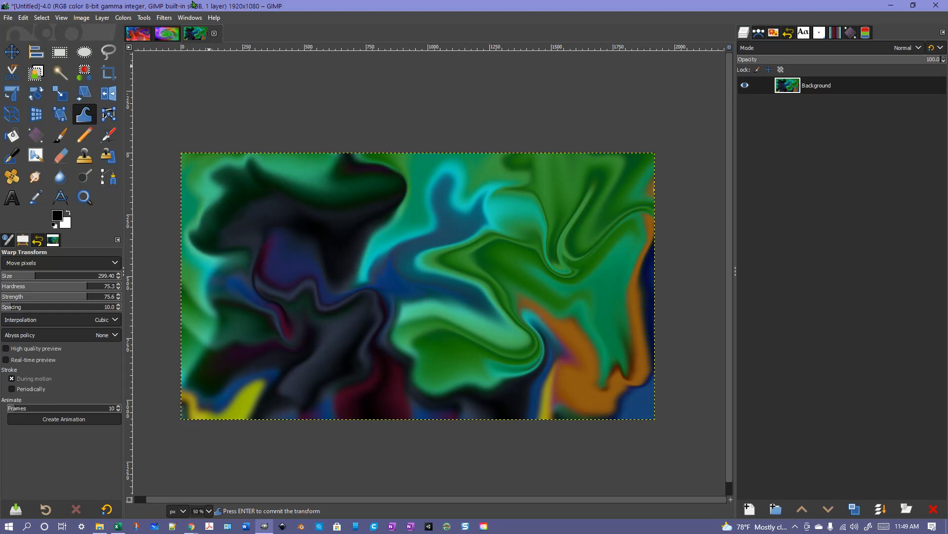
{"action": "left_click", "coordinate": [165, 18]}
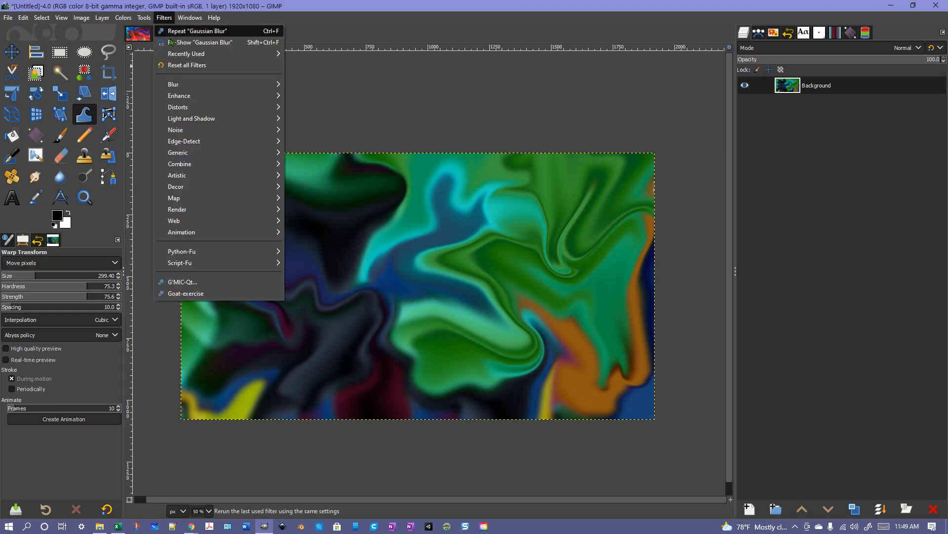
{"action": "mouse_move", "coordinate": [185, 87]}
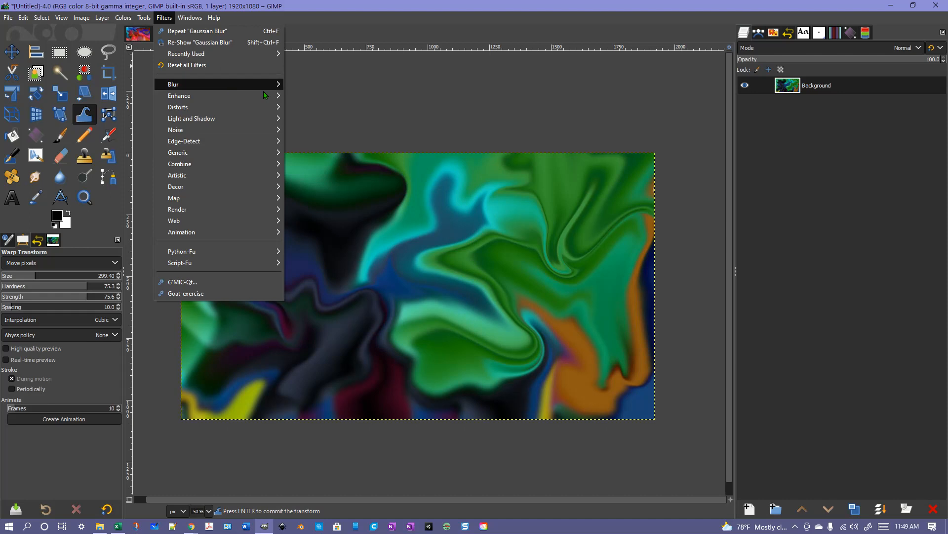
{"action": "mouse_move", "coordinate": [230, 88]}
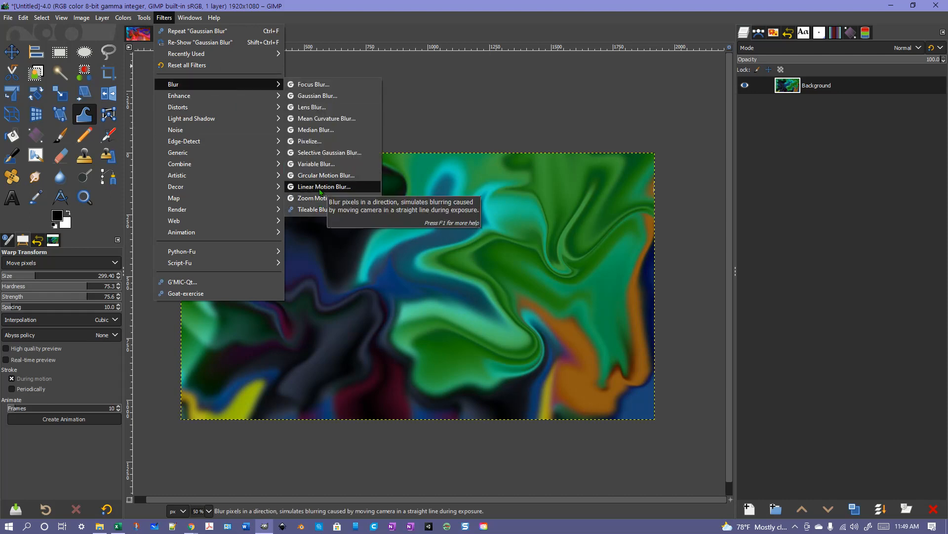
{"action": "left_click", "coordinate": [311, 141]}
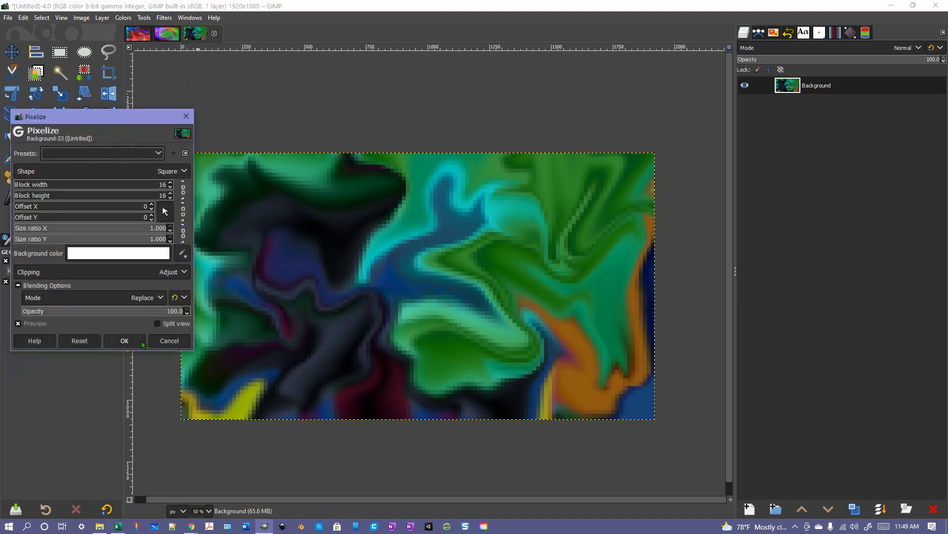
{"action": "left_click", "coordinate": [169, 341]}
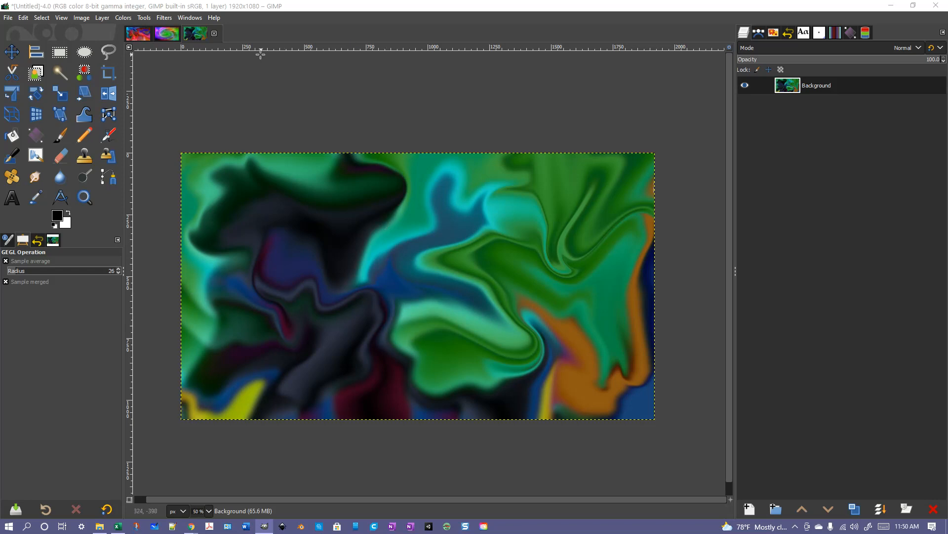
Create a new blank 1920 x 1080 px image alongside the green spiral and warped images.
{"action": "left_click", "coordinate": [168, 34]}
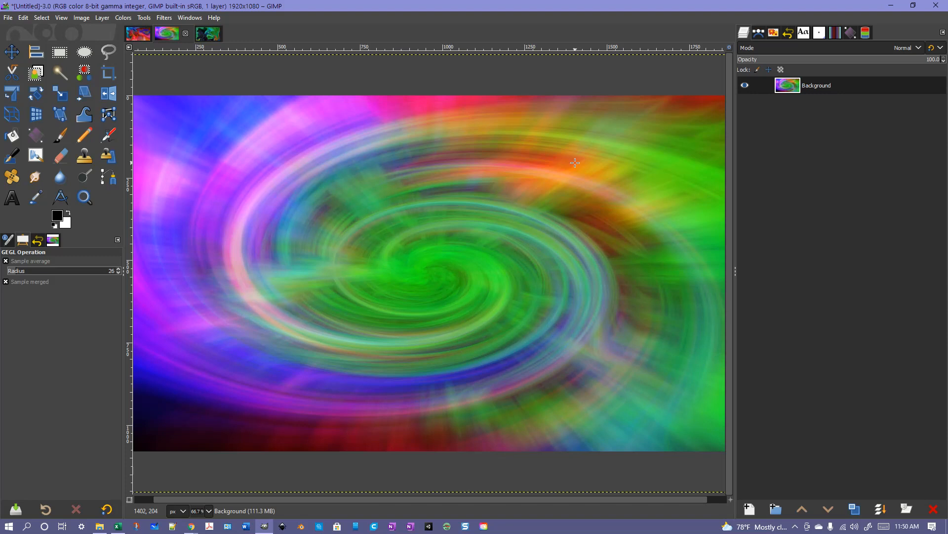
{"action": "left_click", "coordinate": [8, 18]}
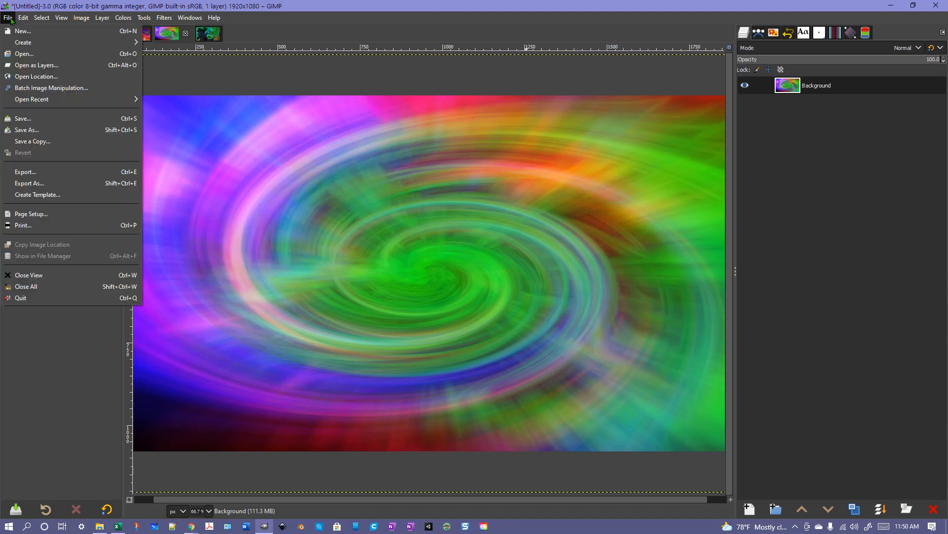
{"action": "left_click", "coordinate": [28, 37]}
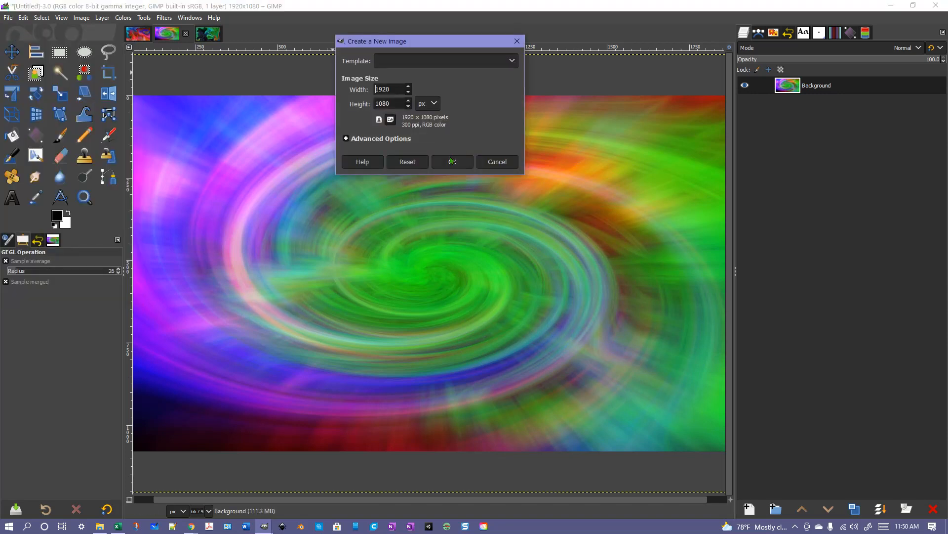
{"action": "left_click", "coordinate": [452, 161]}
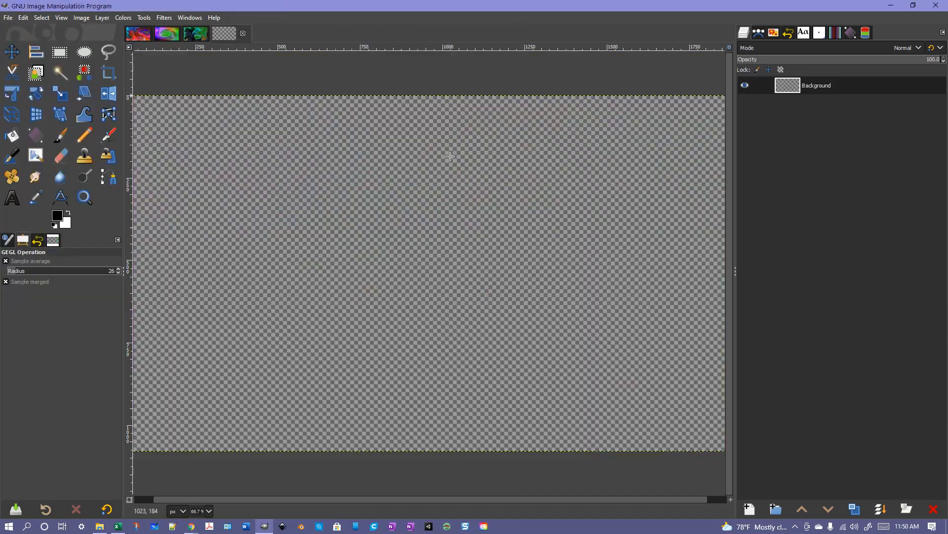
Render a Lava layer on the blank image with seed 10, size 60, roughness 6 and the Abstract 2 gradient.
{"action": "left_click", "coordinate": [164, 18]}
{"action": "mouse_move", "coordinate": [220, 214]}
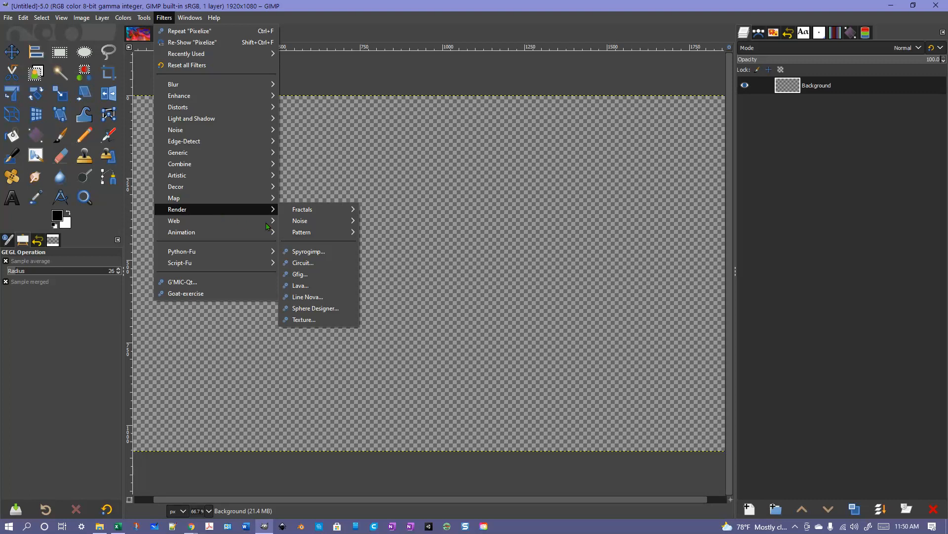
{"action": "left_click", "coordinate": [306, 291]}
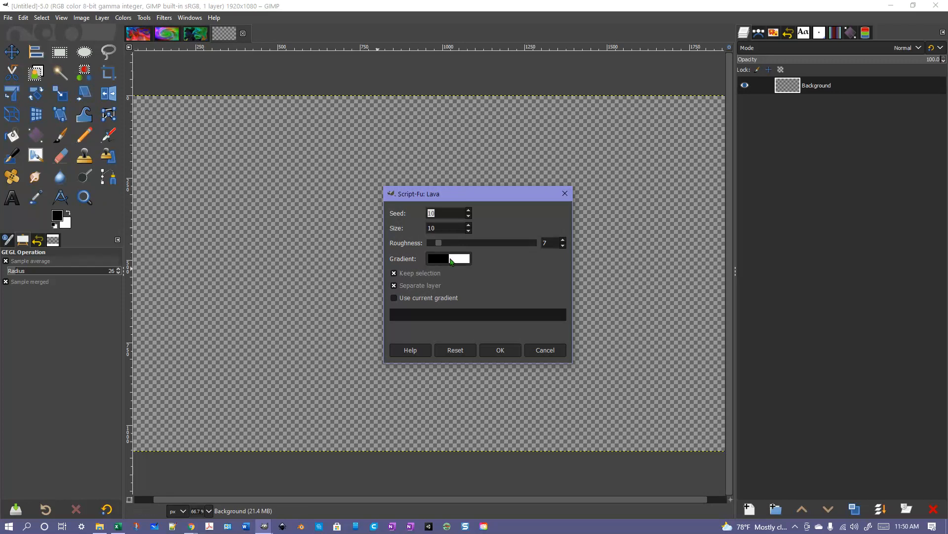
{"action": "left_click", "coordinate": [450, 260]}
{"action": "scroll", "coordinate": [74, 143], "scroll_direction": "down", "scroll_amount": 3}
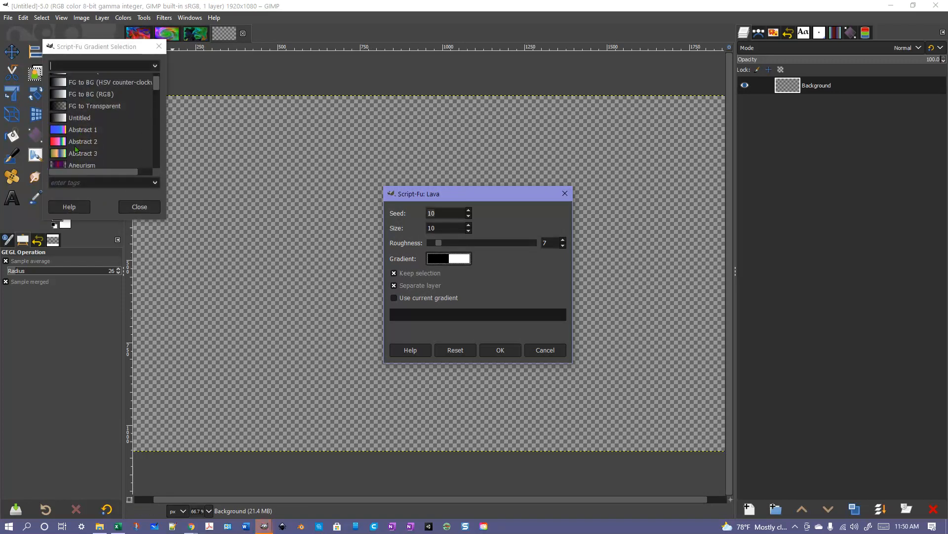
{"action": "left_click", "coordinate": [74, 142]}
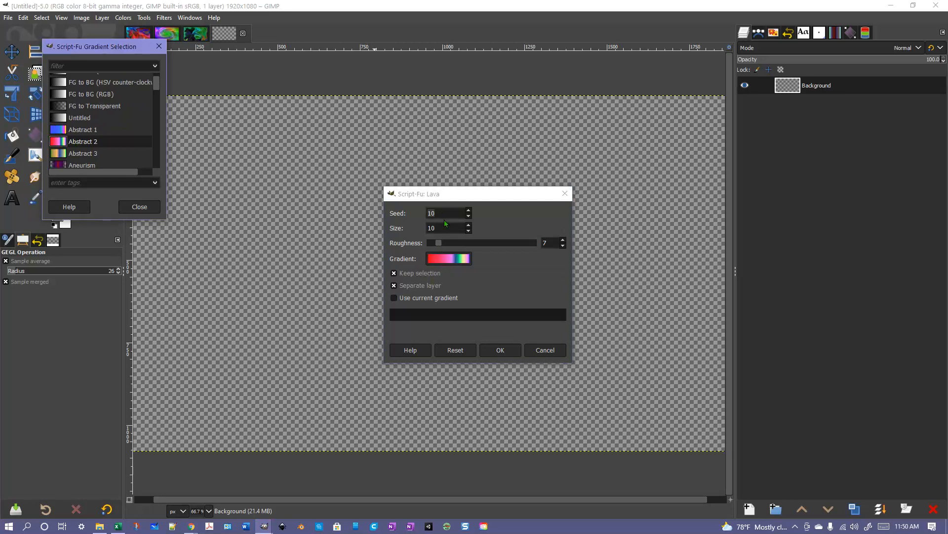
{"action": "mouse_move", "coordinate": [442, 246]}
{"action": "left_mouse_down"}
{"action": "mouse_move", "coordinate": [416, 249]}
{"action": "mouse_move", "coordinate": [438, 247]}
{"action": "left_mouse_up"}
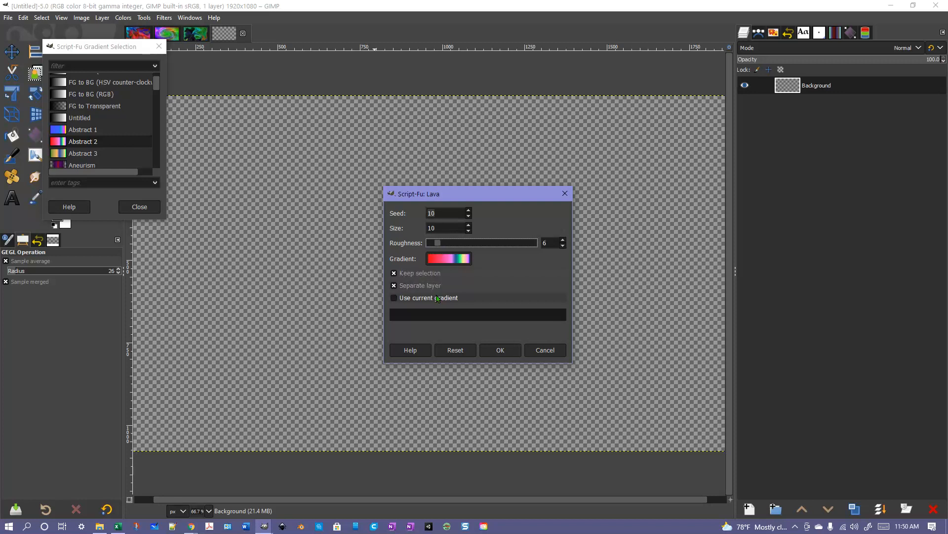
{"action": "left_click", "coordinate": [469, 226]}
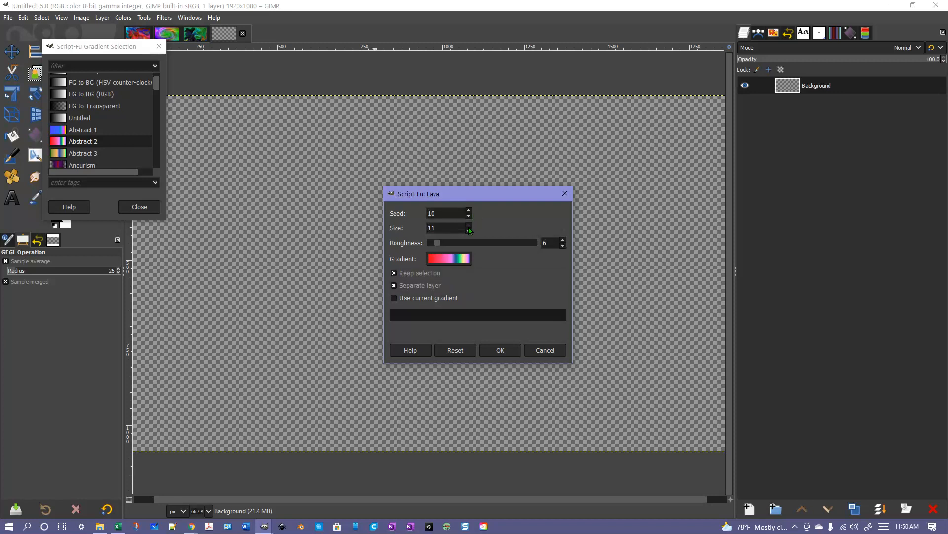
{"action": "left_click", "coordinate": [499, 349]}
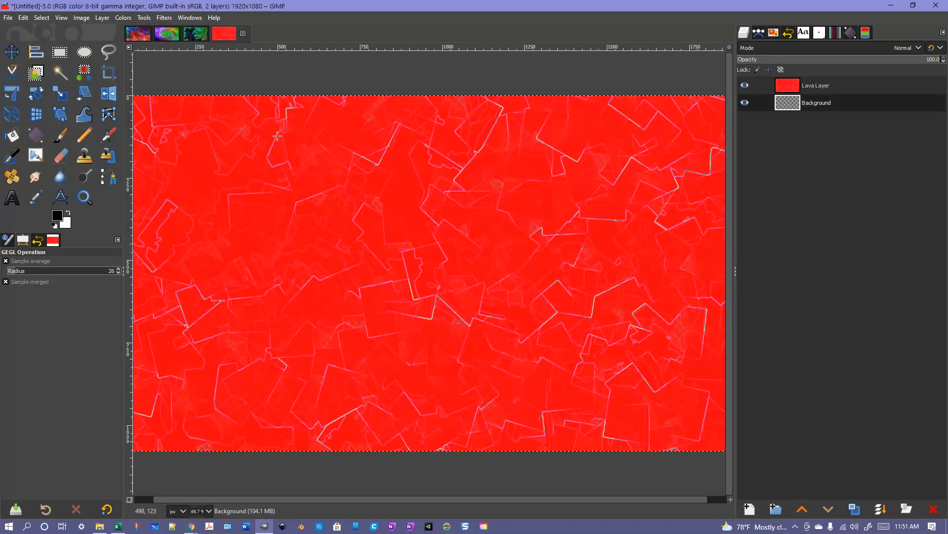
Render a second Lava layer with a reduced size and the same gradient, and hide the first Lava layer.
{"action": "left_click", "coordinate": [164, 18]}
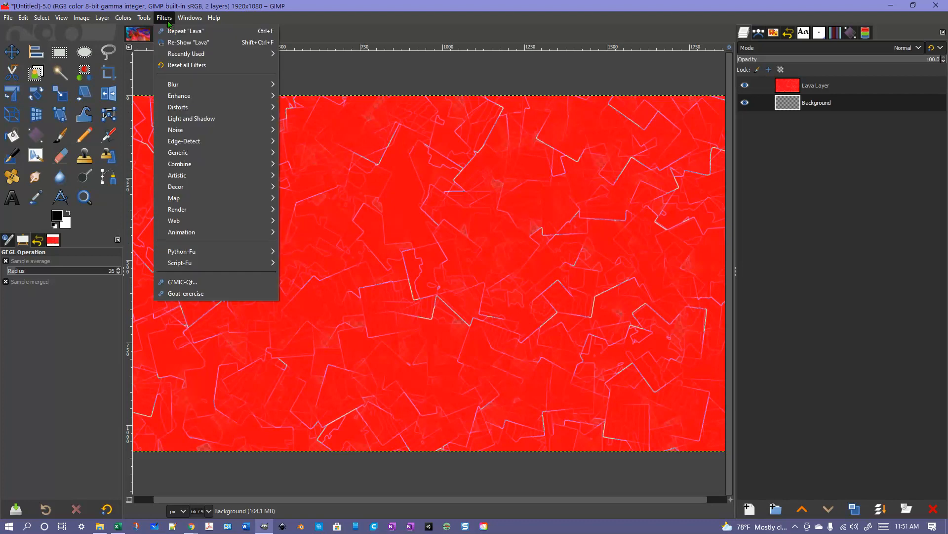
{"action": "left_click", "coordinate": [188, 40]}
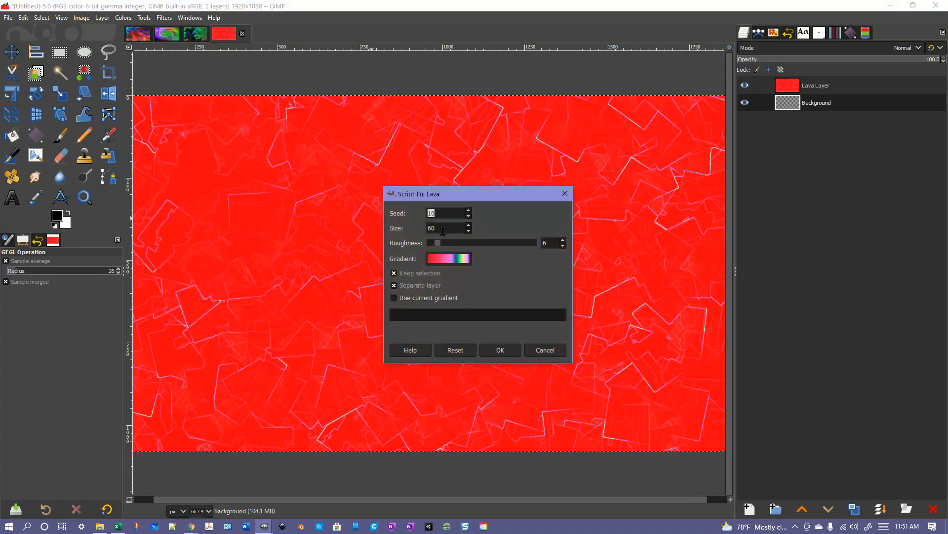
{"action": "left_click", "coordinate": [469, 231]}
{"action": "left_click", "coordinate": [468, 231]}
{"action": "left_click", "coordinate": [468, 231]}
{"action": "left_click", "coordinate": [468, 231]}
{"action": "left_click", "coordinate": [468, 225]}
{"action": "left_click", "coordinate": [500, 349]}
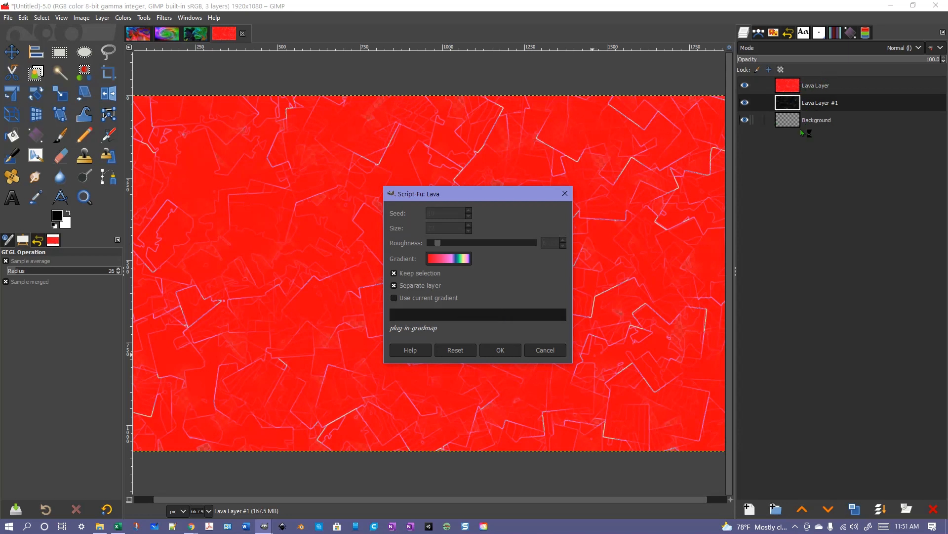
{"action": "left_click", "coordinate": [745, 84]}
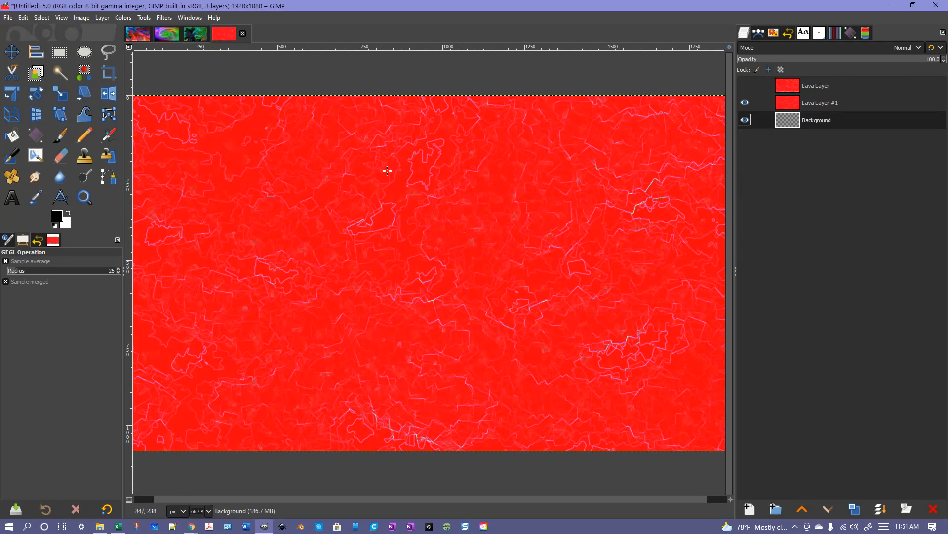
{"action": "left_click", "coordinate": [165, 18]}
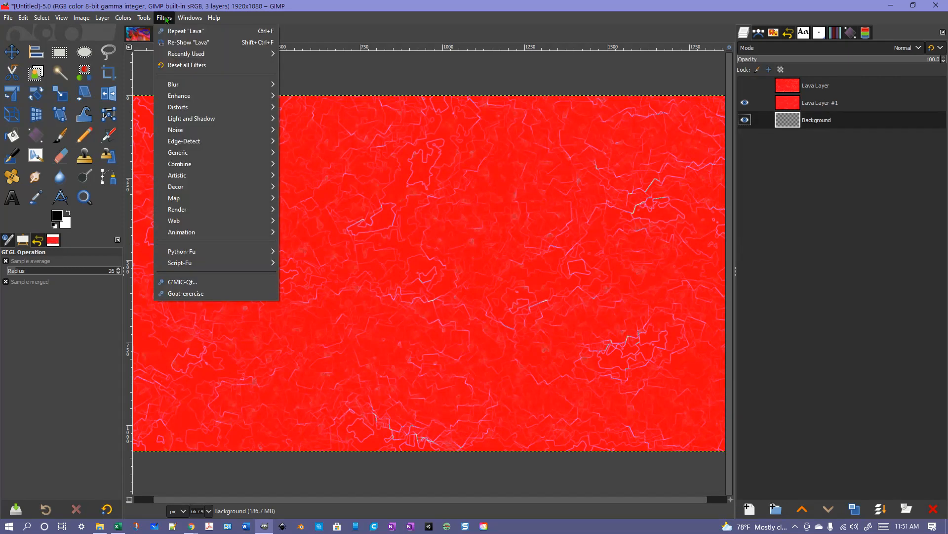
{"action": "mouse_move", "coordinate": [179, 110]}
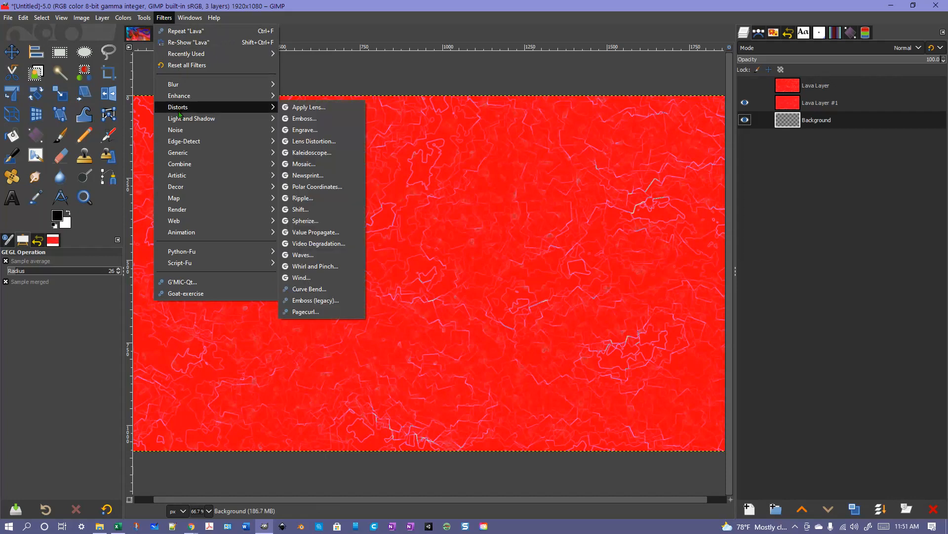
{"action": "left_click", "coordinate": [304, 270]}
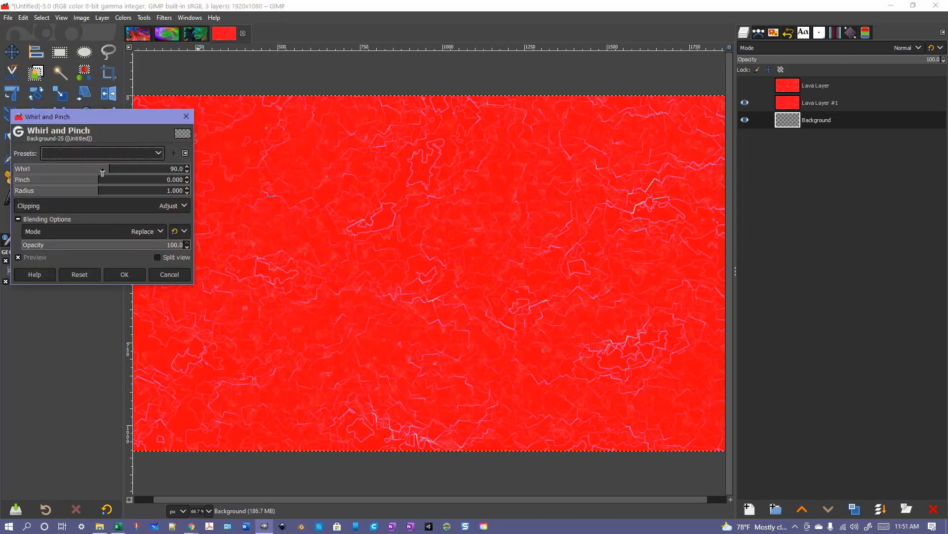
{"action": "left_click_drag", "start_coordinate": [96, 183], "coordinate": [56, 190]}
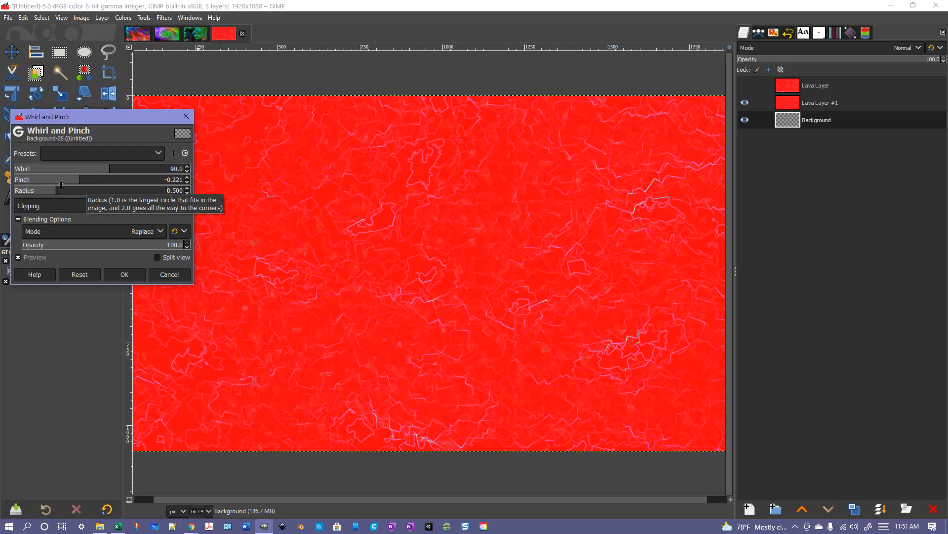
{"action": "left_click_drag", "start_coordinate": [98, 169], "coordinate": [147, 169]}
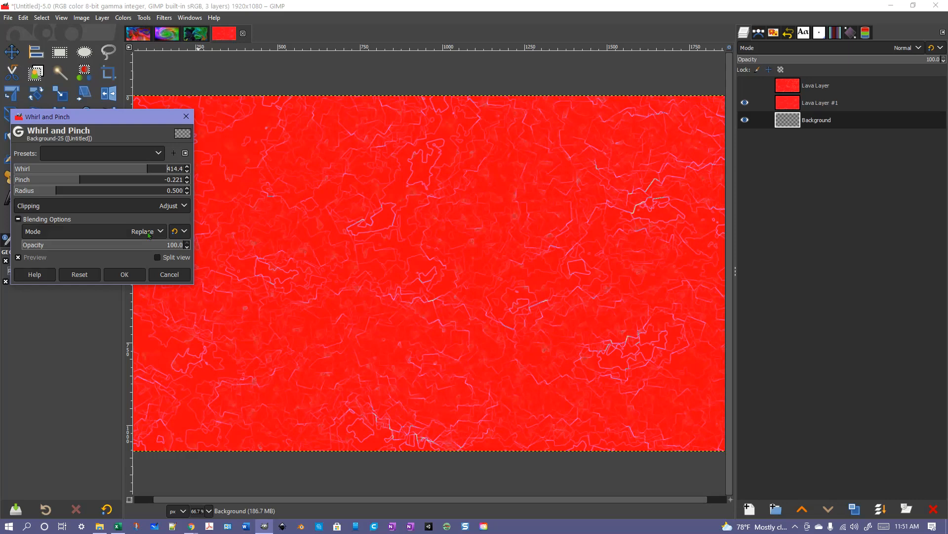
{"action": "left_click", "coordinate": [149, 232]}
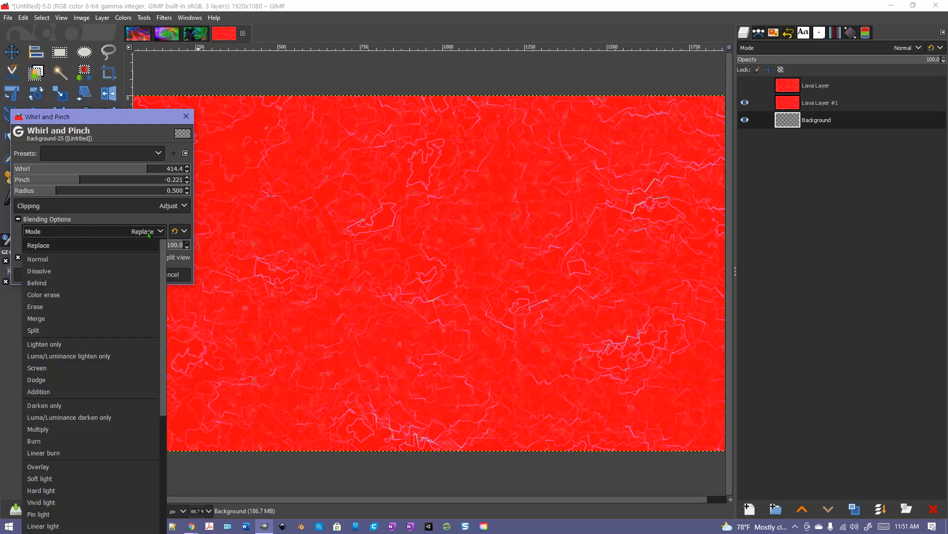
{"action": "left_click", "coordinate": [111, 344]}
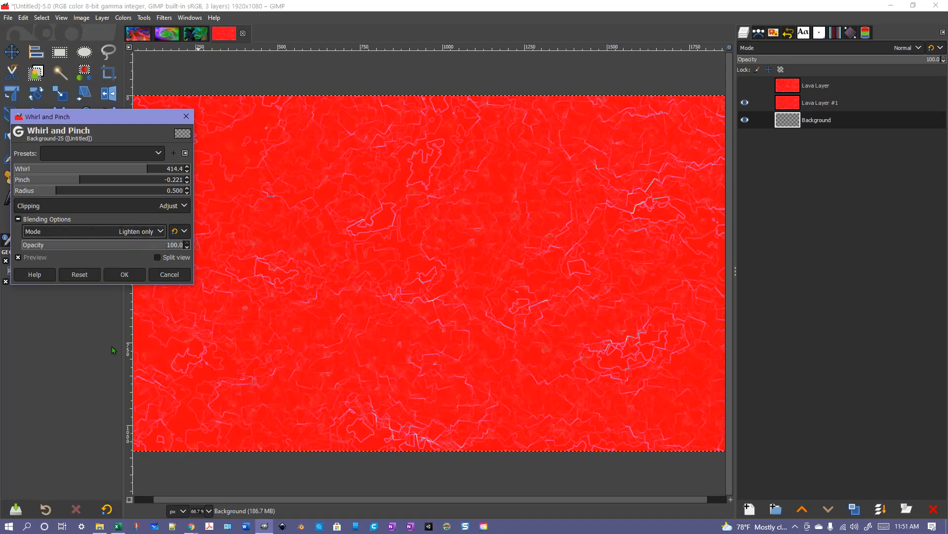
{"action": "left_click", "coordinate": [164, 278]}
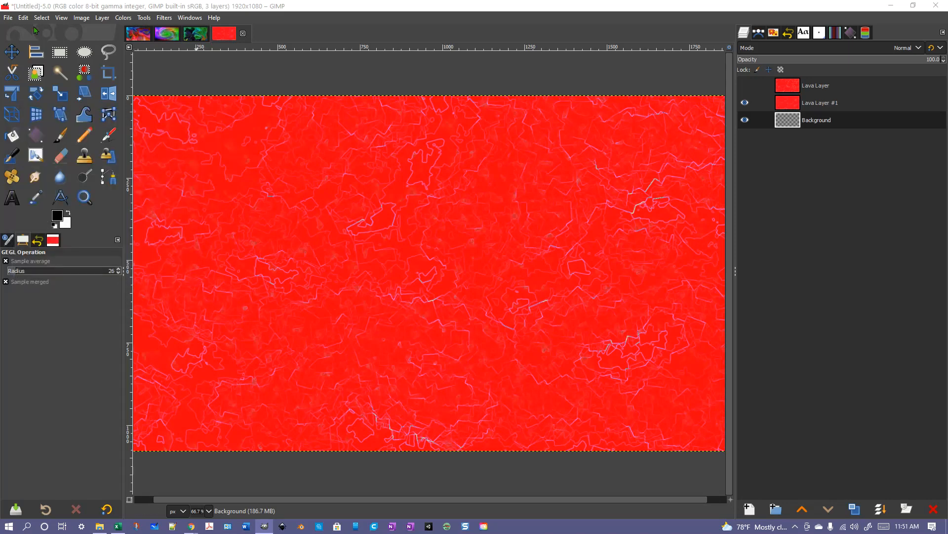
Create another blank 1920 x 1080 px image, separate from the red lava image.
{"action": "left_click", "coordinate": [8, 17]}
{"action": "left_click", "coordinate": [15, 32]}
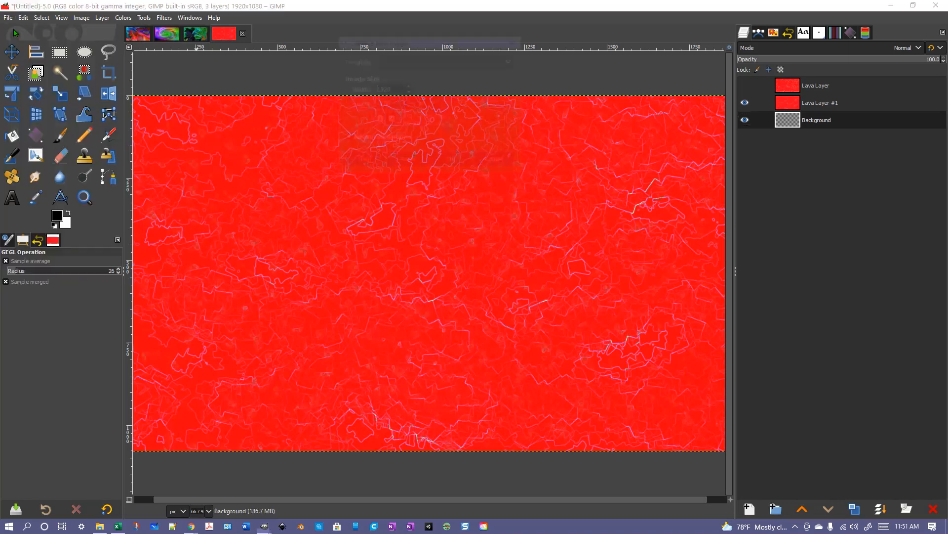
{"action": "left_click", "coordinate": [460, 161]}
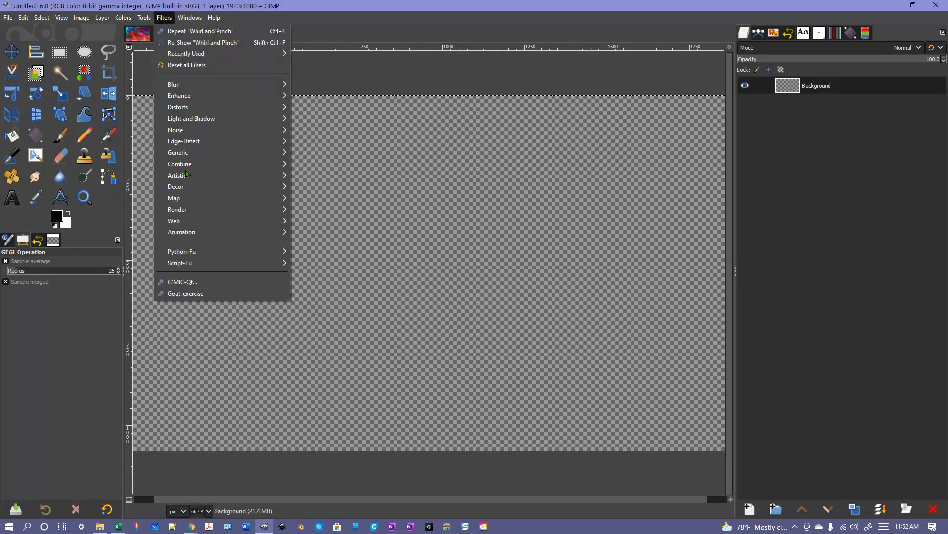
Render Plasma noise on the blank background layer with the turbulence raised to about 3.54 and random seed 0.
{"action": "mouse_move", "coordinate": [227, 209]}
{"action": "mouse_move", "coordinate": [358, 229]}
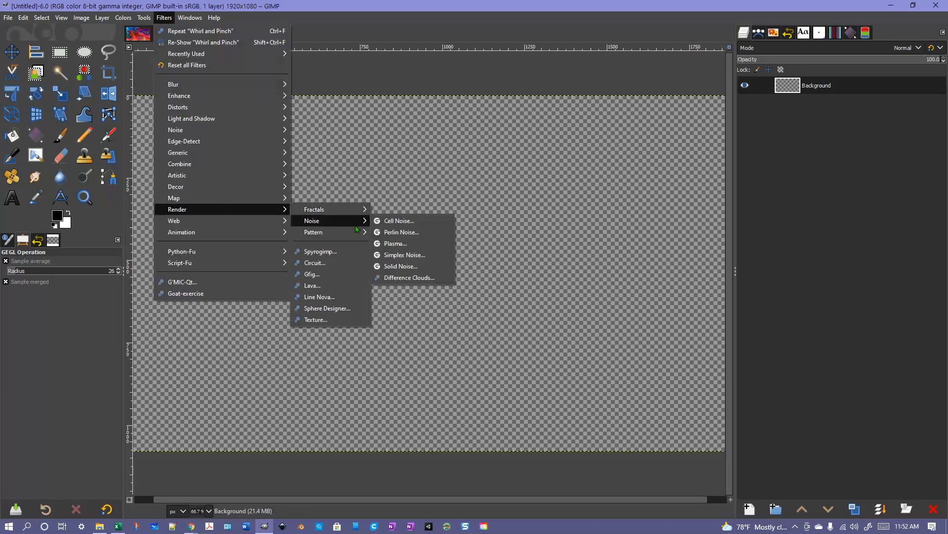
{"action": "left_click", "coordinate": [394, 244]}
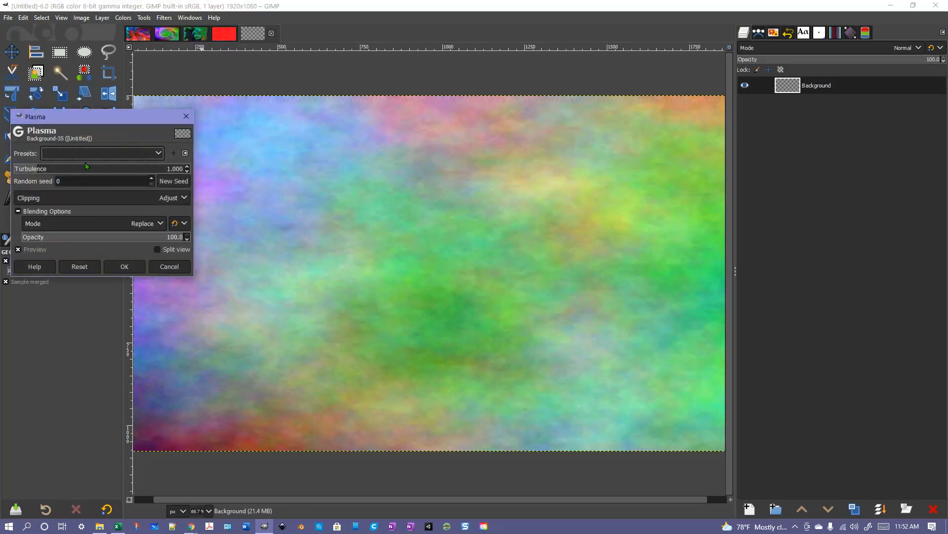
{"action": "left_click_drag", "start_coordinate": [54, 169], "coordinate": [100, 174]}
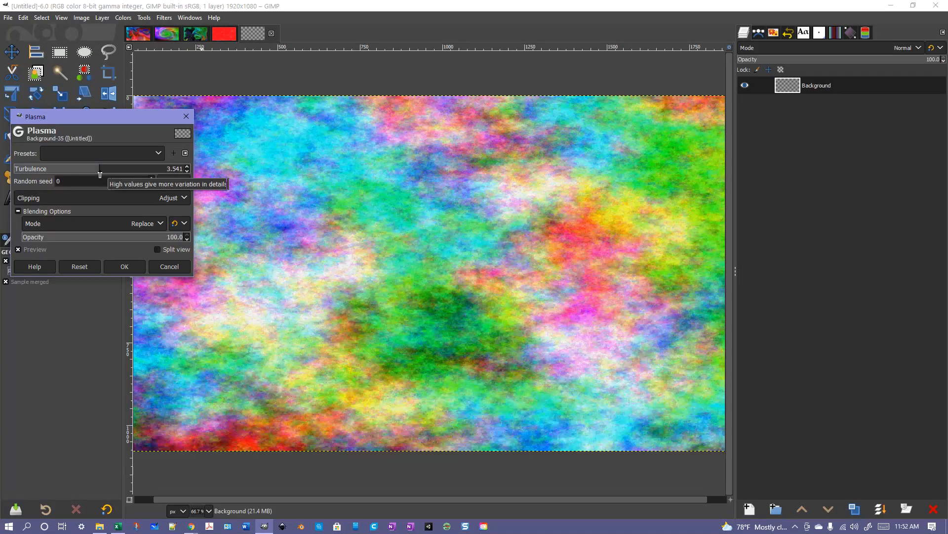
{"action": "left_click", "coordinate": [126, 268]}
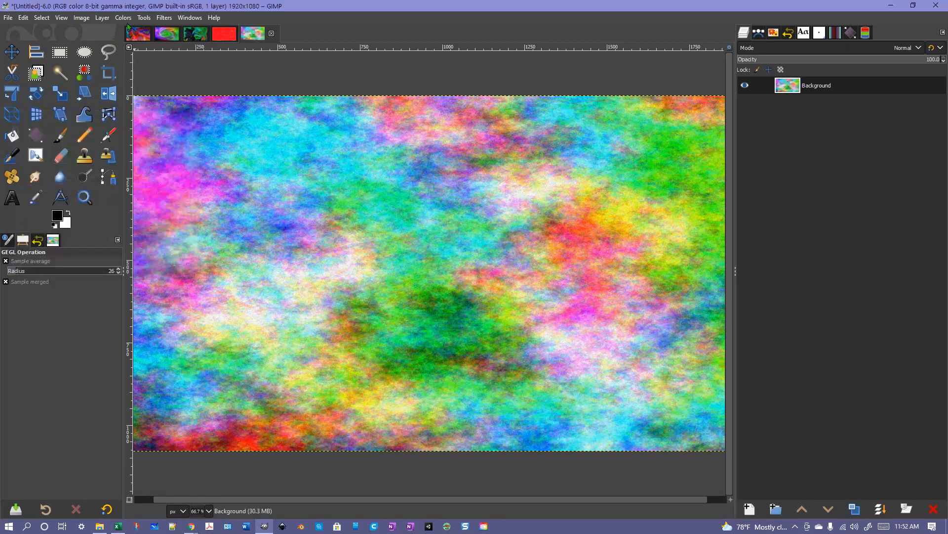
Set up a Whirl and Pinch distortion on the plasma layer with whirl 376.7, pinch -0.773 and radius 1.640.
{"action": "left_click", "coordinate": [164, 17]}
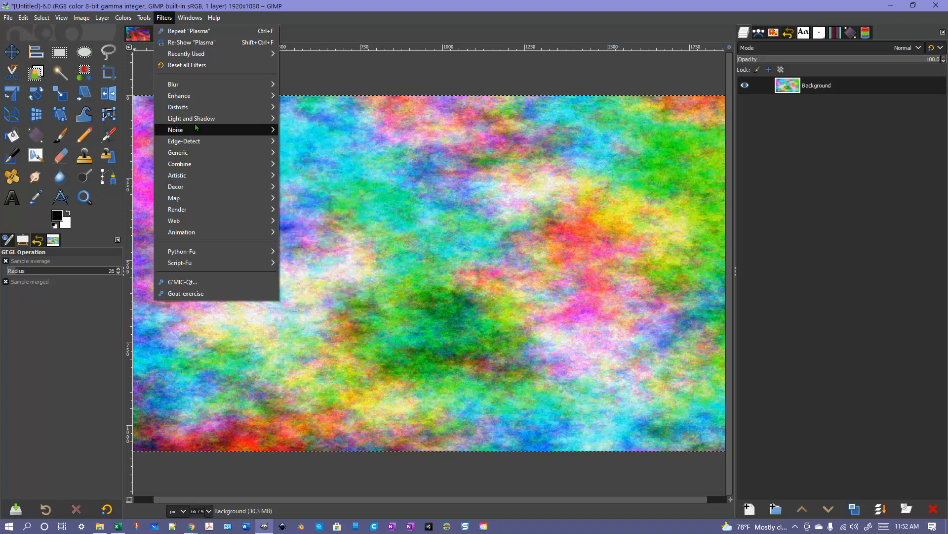
{"action": "mouse_move", "coordinate": [198, 179]}
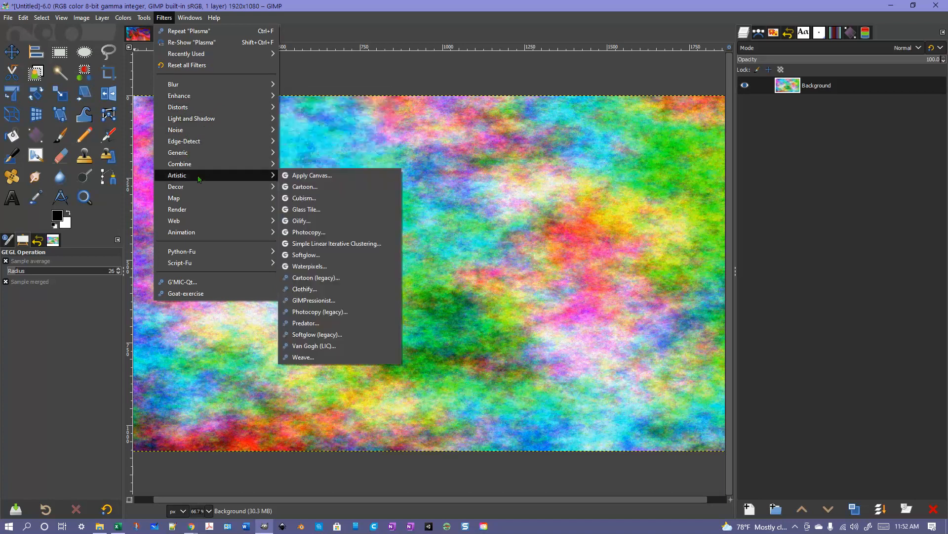
{"action": "mouse_move", "coordinate": [203, 95]}
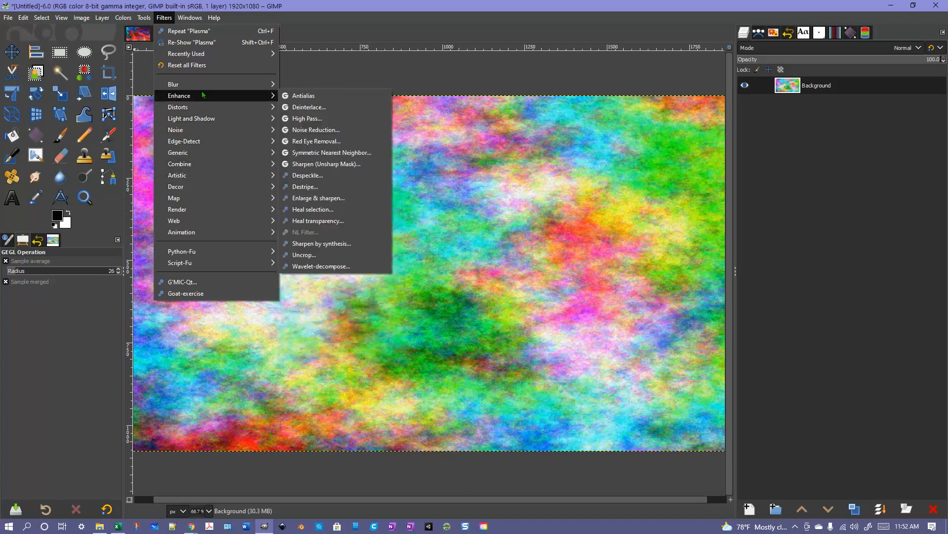
{"action": "mouse_move", "coordinate": [202, 121]}
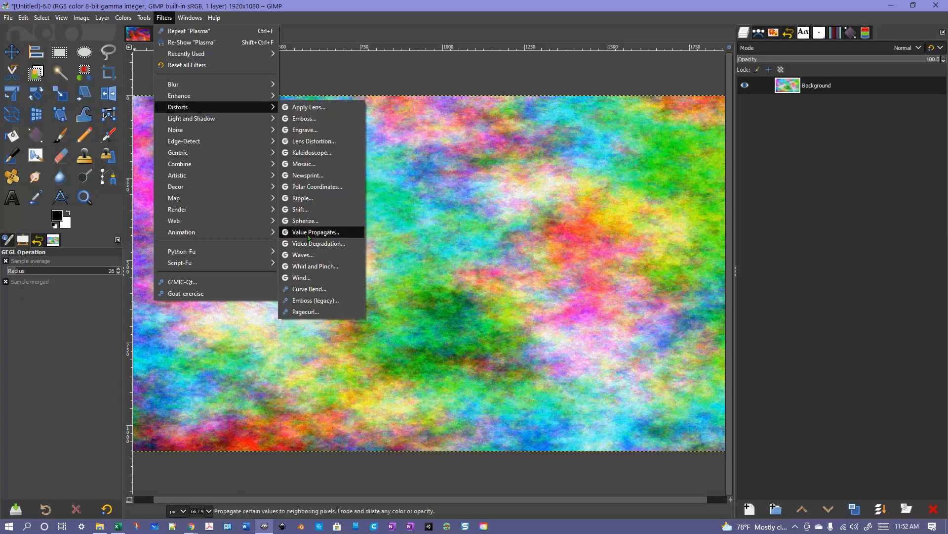
{"action": "left_click", "coordinate": [319, 266]}
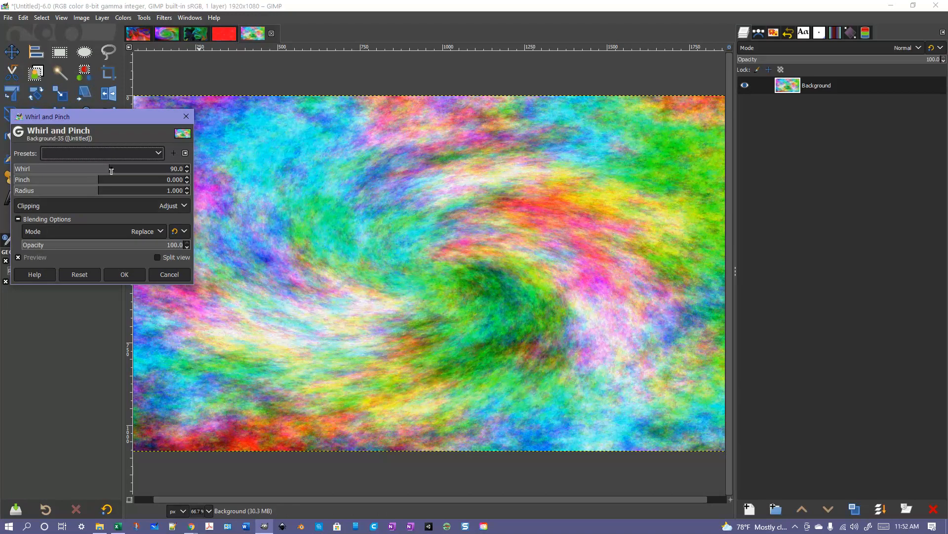
{"action": "left_click", "coordinate": [125, 171]}
{"action": "left_click_drag", "start_coordinate": [125, 171], "coordinate": [33, 180]}
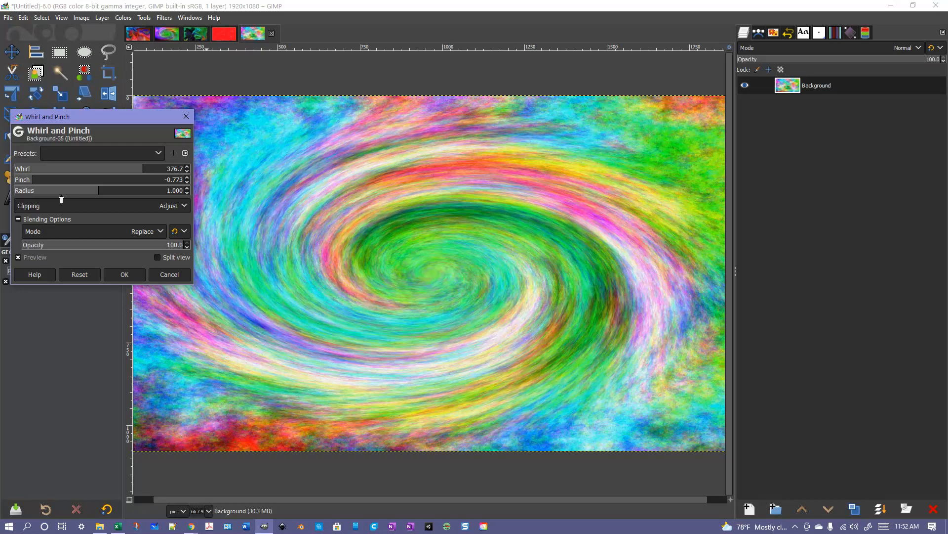
{"action": "left_click_drag", "start_coordinate": [94, 192], "coordinate": [150, 210]}
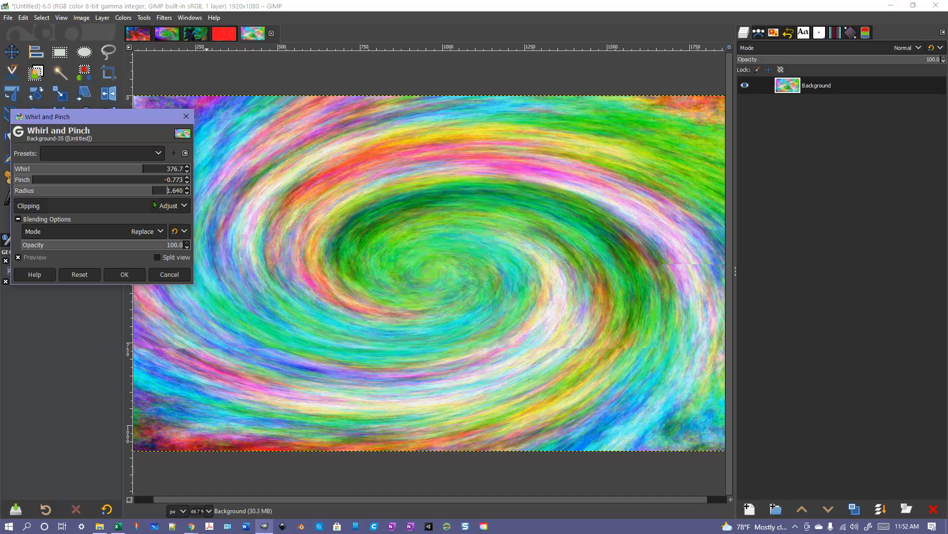
Blend the Whirl and Pinch effect in Lighten only mode and apply it to the layer.
{"action": "left_click", "coordinate": [132, 231]}
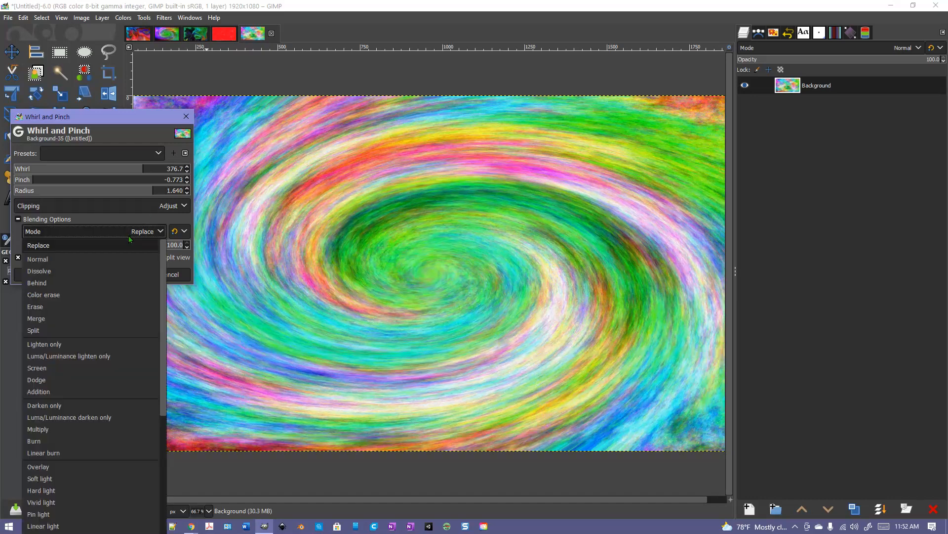
{"action": "left_click", "coordinate": [127, 345]}
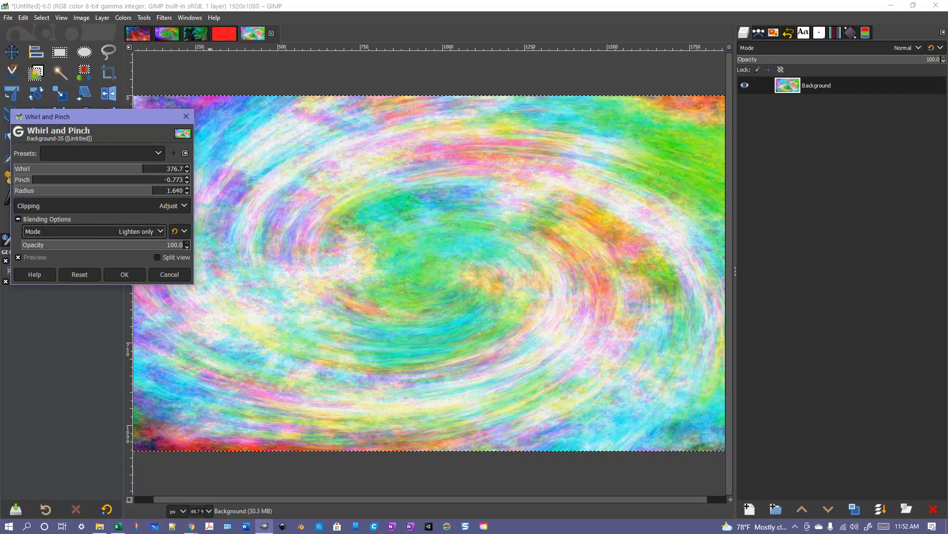
{"action": "left_click", "coordinate": [121, 277]}
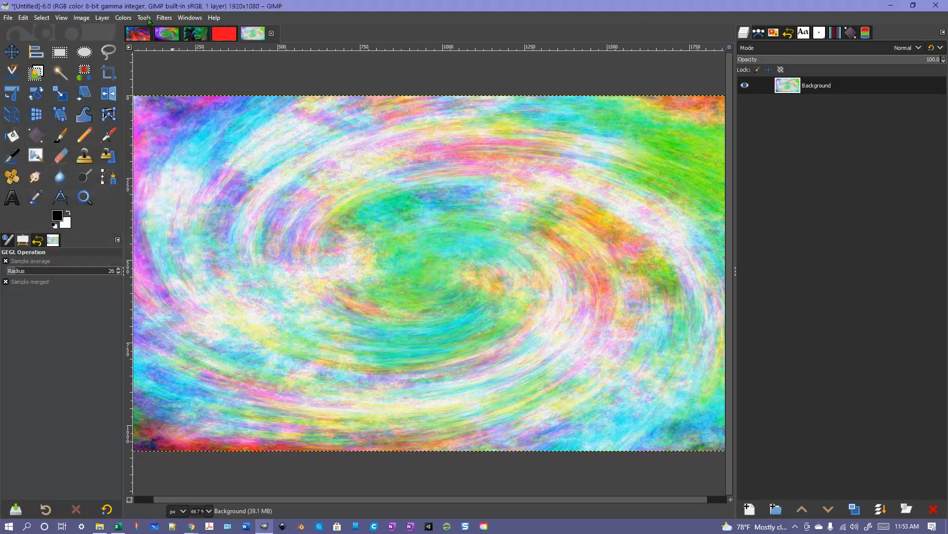
Darken the swirled layer with a Value curve, moving the curve's midpoint to input 181, output 68.
{"action": "left_click", "coordinate": [123, 19]}
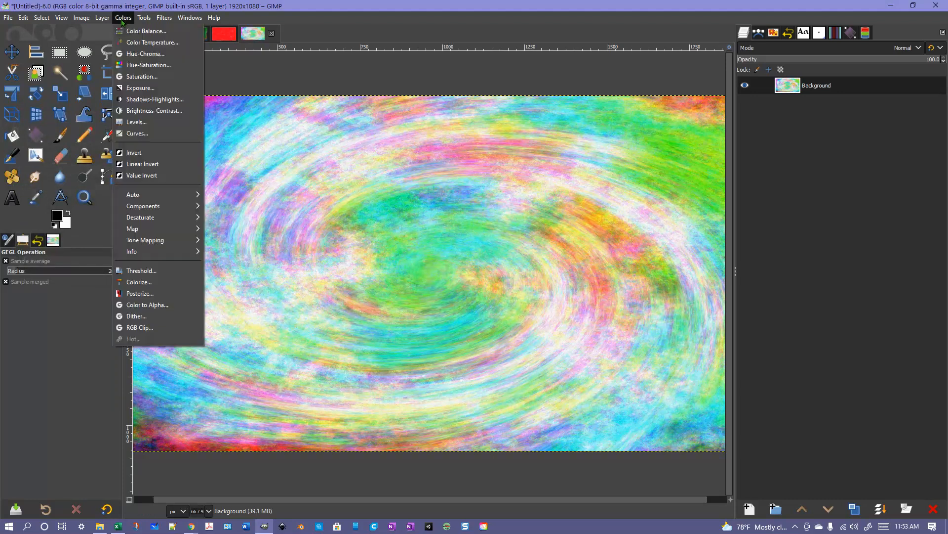
{"action": "left_click", "coordinate": [133, 133]}
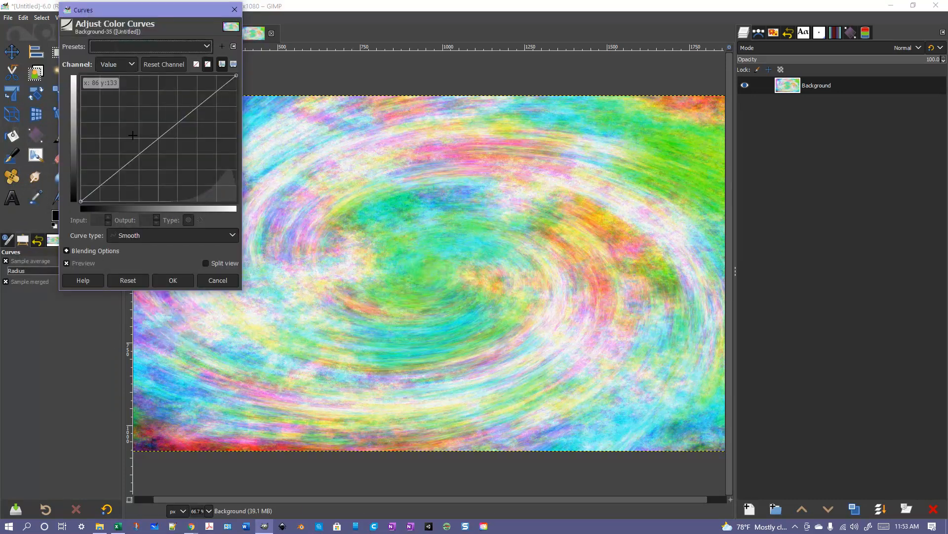
{"action": "left_click_drag", "start_coordinate": [158, 139], "coordinate": [191, 168]}
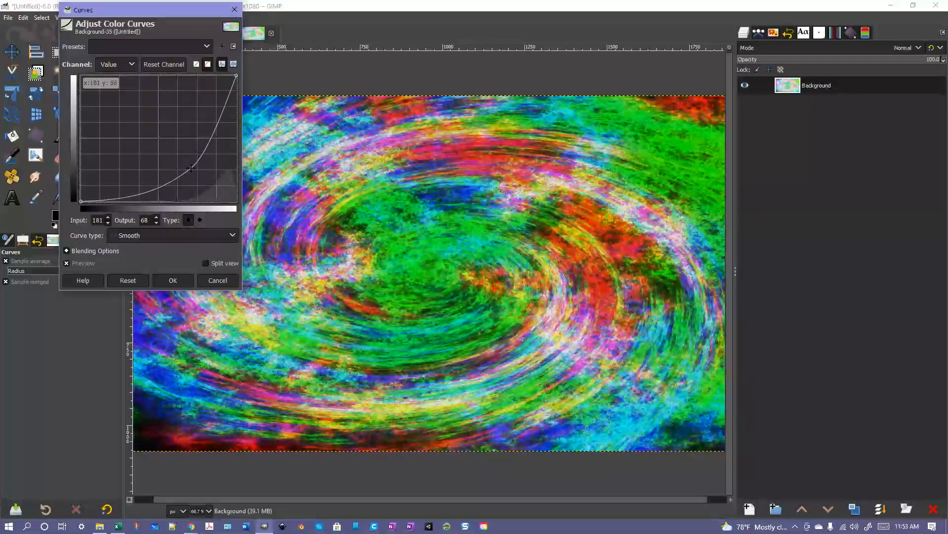
{"action": "left_click", "coordinate": [173, 280]}
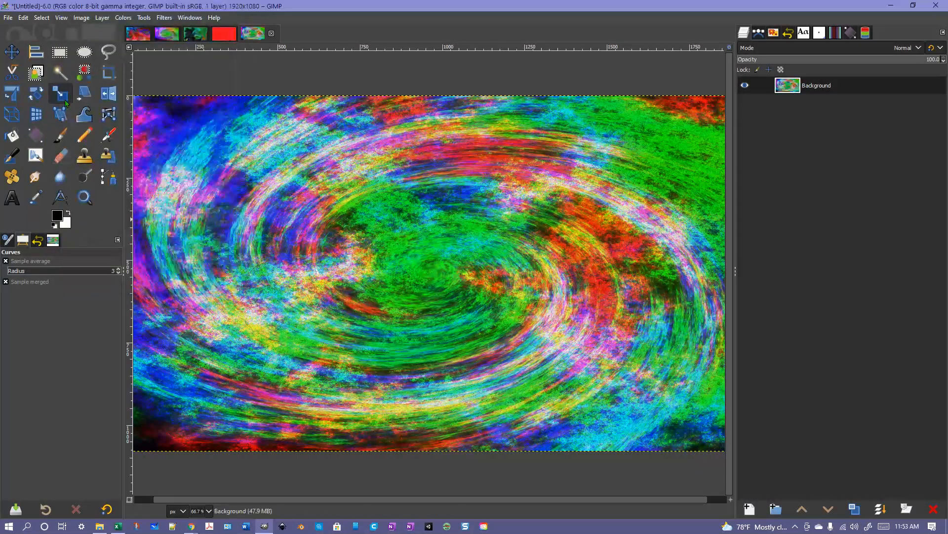
Warp the swirl into flowing waves across the whole canvas with Warp Transform, enlarging the brush size to about 546.
{"action": "left_click", "coordinate": [84, 115]}
{"action": "mouse_move", "coordinate": [244, 193]}
{"action": "left_mouse_down"}
{"action": "mouse_move", "coordinate": [200, 175]}
{"action": "mouse_move", "coordinate": [507, 187]}
{"action": "mouse_move", "coordinate": [445, 390]}
{"action": "mouse_move", "coordinate": [277, 390]}
{"action": "mouse_move", "coordinate": [207, 375]}
{"action": "left_mouse_up"}
{"action": "left_click_drag", "start_coordinate": [37, 276], "coordinate": [63, 277]}
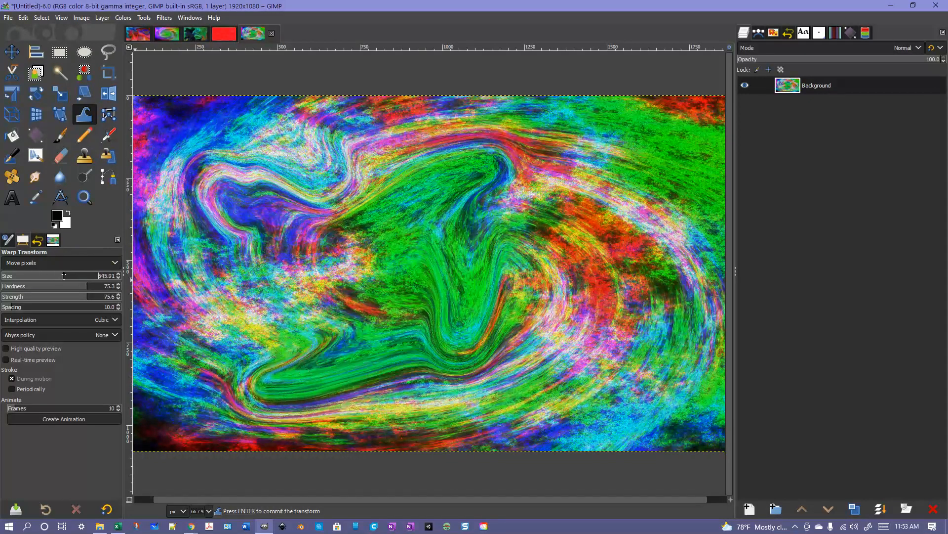
{"action": "mouse_move", "coordinate": [317, 292]}
{"action": "left_mouse_down"}
{"action": "mouse_move", "coordinate": [347, 240]}
{"action": "mouse_move", "coordinate": [478, 205]}
{"action": "mouse_move", "coordinate": [569, 227]}
{"action": "mouse_move", "coordinate": [613, 185]}
{"action": "mouse_move", "coordinate": [596, 366]}
{"action": "mouse_move", "coordinate": [496, 399]}
{"action": "mouse_move", "coordinate": [580, 396]}
{"action": "mouse_move", "coordinate": [627, 380]}
{"action": "mouse_move", "coordinate": [696, 418]}
{"action": "mouse_move", "coordinate": [678, 206]}
{"action": "mouse_move", "coordinate": [707, 114]}
{"action": "mouse_move", "coordinate": [482, 144]}
{"action": "mouse_move", "coordinate": [419, 181]}
{"action": "mouse_move", "coordinate": [436, 201]}
{"action": "mouse_move", "coordinate": [436, 238]}
{"action": "left_mouse_up"}
{"action": "left_click_drag", "start_coordinate": [499, 116], "coordinate": [474, 60]}
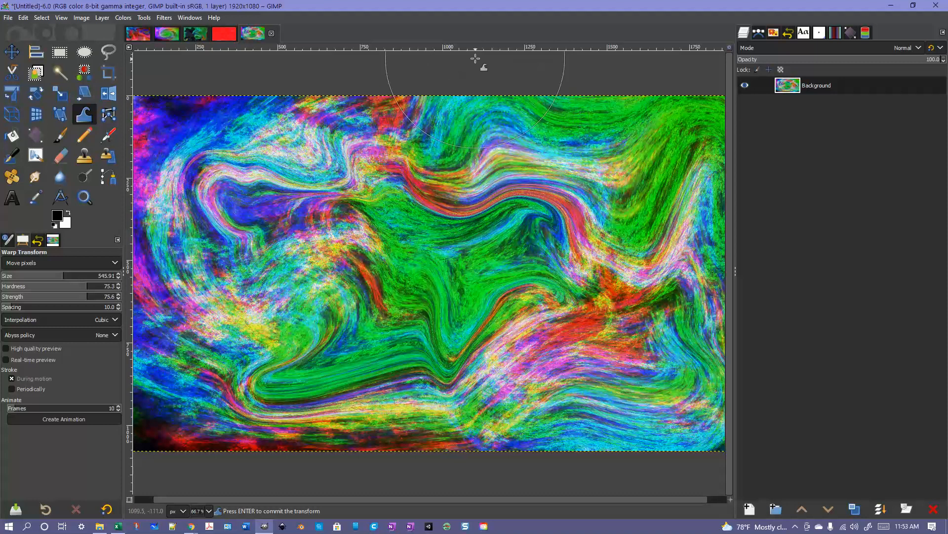
{"action": "mouse_move", "coordinate": [205, 122]}
{"action": "left_mouse_down"}
{"action": "mouse_move", "coordinate": [175, 92]}
{"action": "mouse_move", "coordinate": [170, 341]}
{"action": "mouse_move", "coordinate": [296, 211]}
{"action": "mouse_move", "coordinate": [299, 301]}
{"action": "left_mouse_up"}
{"action": "mouse_move", "coordinate": [363, 212]}
{"action": "left_mouse_down"}
{"action": "mouse_move", "coordinate": [309, 165]}
{"action": "mouse_move", "coordinate": [263, 85]}
{"action": "left_mouse_up"}
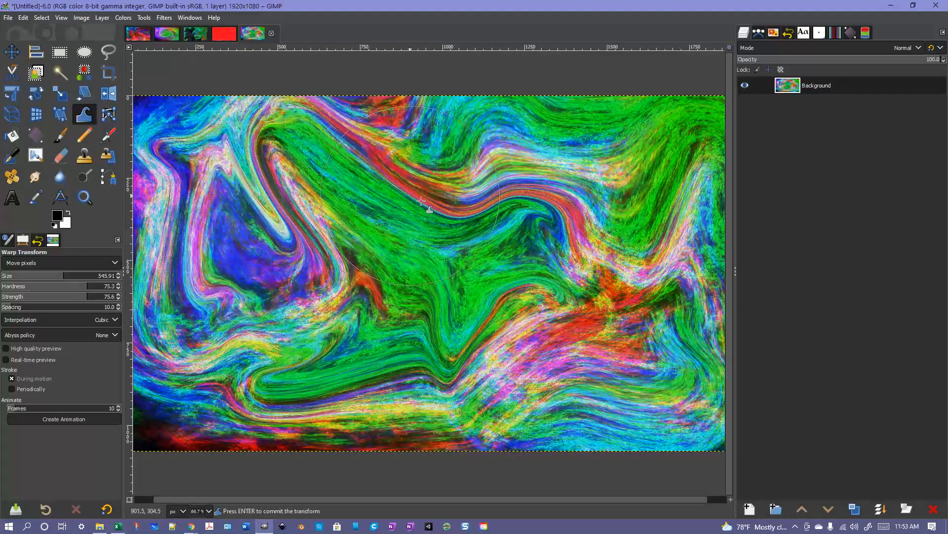
{"action": "left_click_drag", "start_coordinate": [509, 192], "coordinate": [550, 315]}
{"action": "left_click_drag", "start_coordinate": [450, 376], "coordinate": [419, 413]}
{"action": "mouse_move", "coordinate": [273, 393]}
{"action": "left_mouse_down"}
{"action": "mouse_move", "coordinate": [234, 393]}
{"action": "mouse_move", "coordinate": [153, 455]}
{"action": "left_mouse_up"}
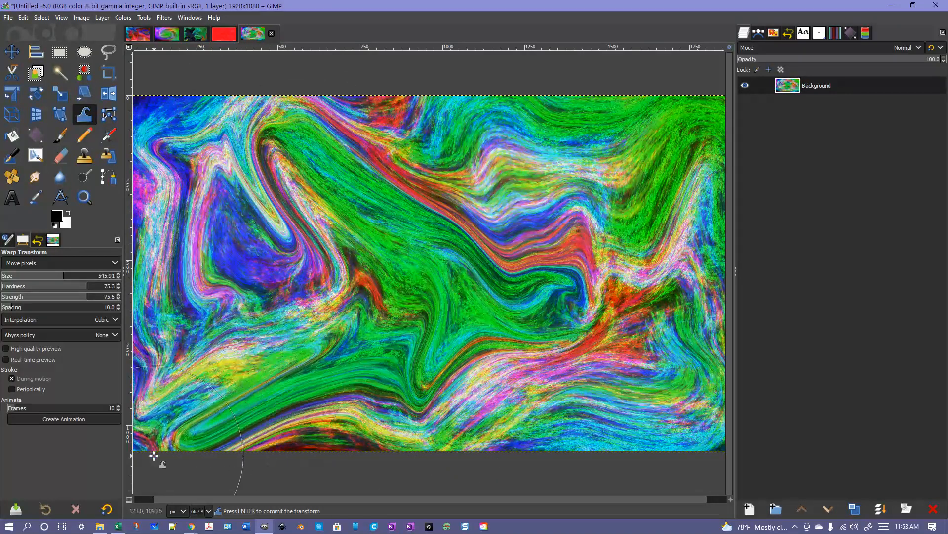
{"action": "left_click_drag", "start_coordinate": [319, 437], "coordinate": [335, 420]}
{"action": "left_click_drag", "start_coordinate": [301, 292], "coordinate": [215, 217]}
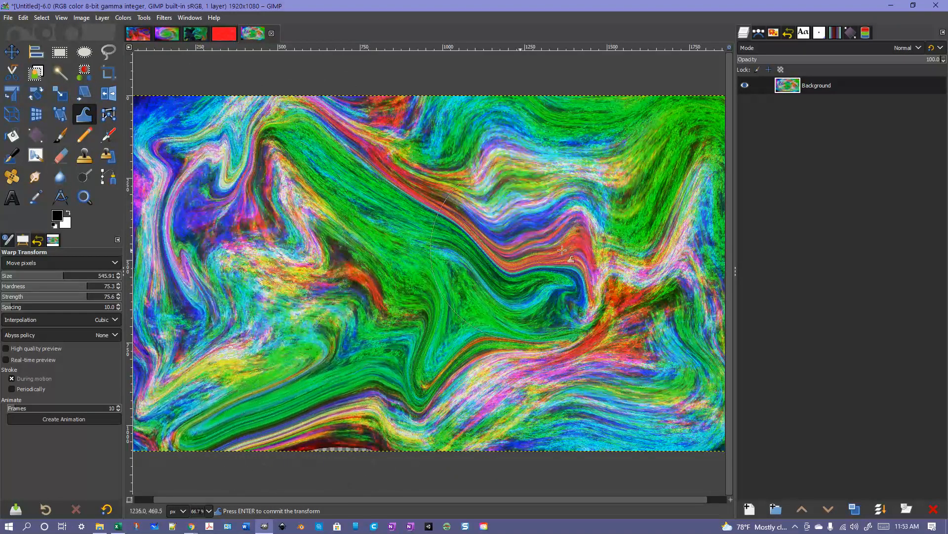
{"action": "left_click_drag", "start_coordinate": [594, 249], "coordinate": [624, 164]}
{"action": "left_click_drag", "start_coordinate": [596, 299], "coordinate": [641, 367]}
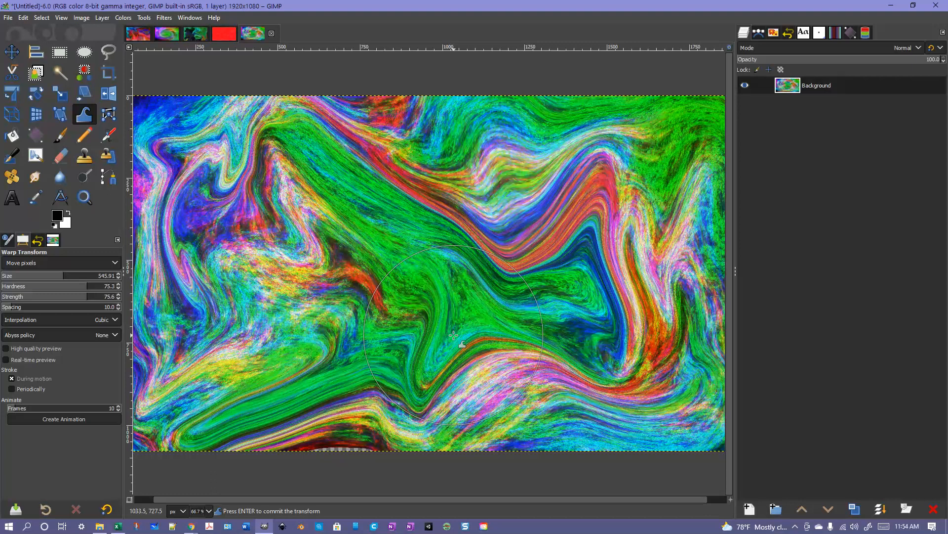
Change the foreground colour to dark red, aa0f0f.
{"action": "left_click", "coordinate": [63, 221]}
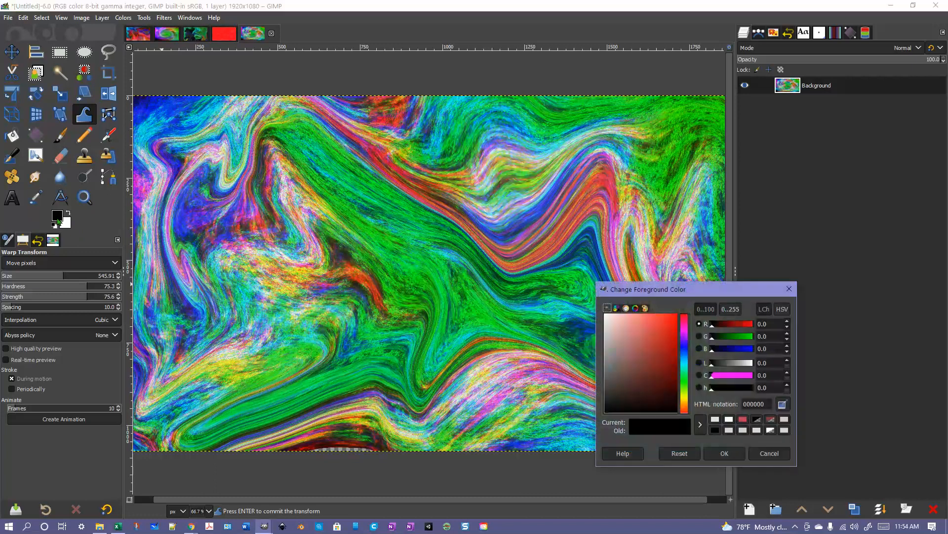
{"action": "left_click", "coordinate": [671, 347]}
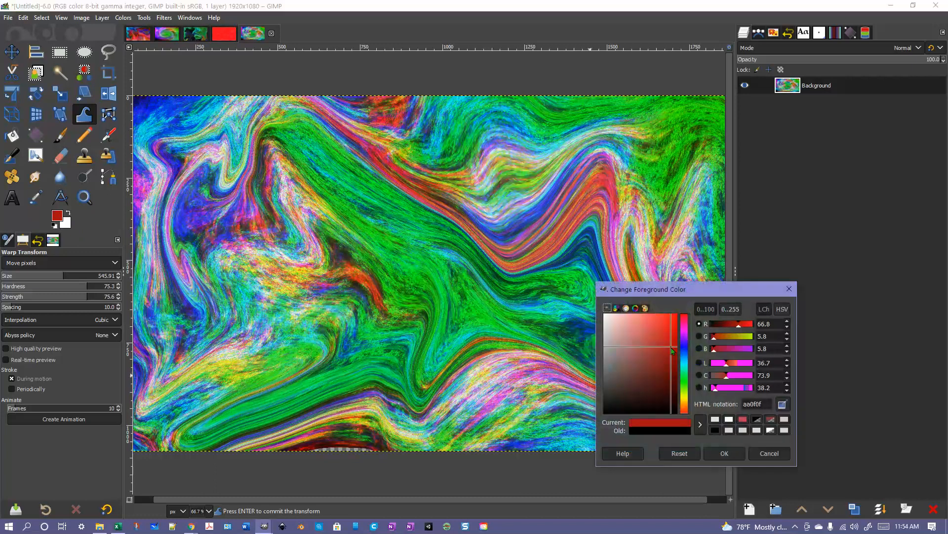
{"action": "left_click", "coordinate": [724, 453]}
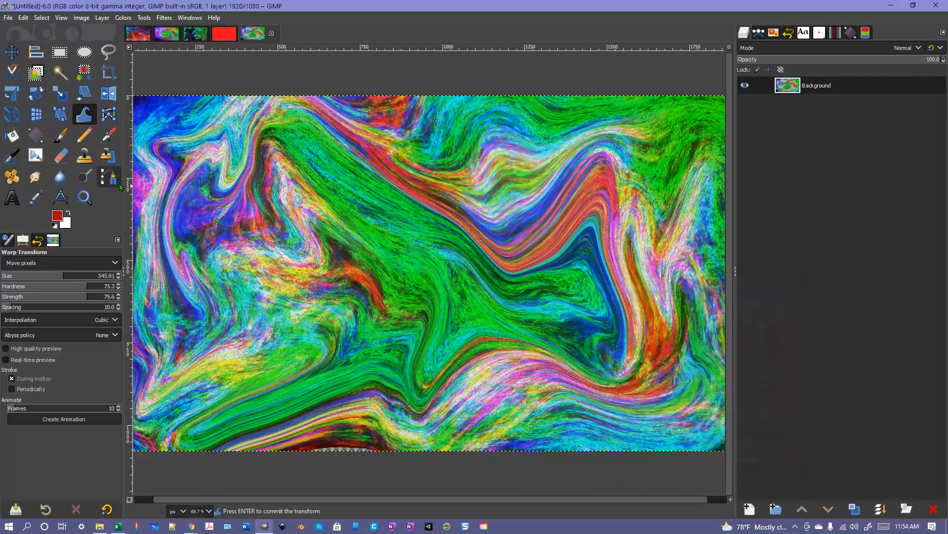
Change the background colour to purple, aa1ed2.
{"action": "left_click", "coordinate": [65, 222]}
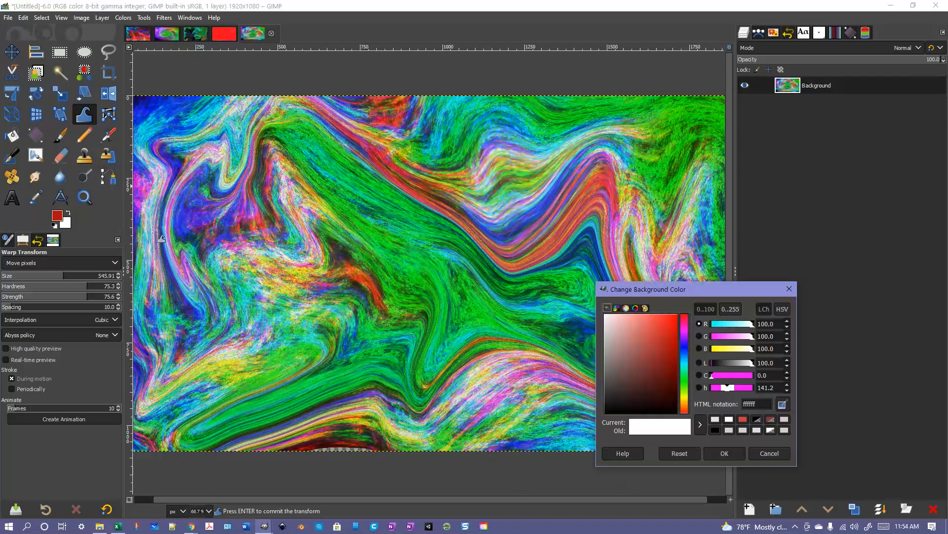
{"action": "left_click", "coordinate": [686, 334]}
{"action": "left_click", "coordinate": [671, 331]}
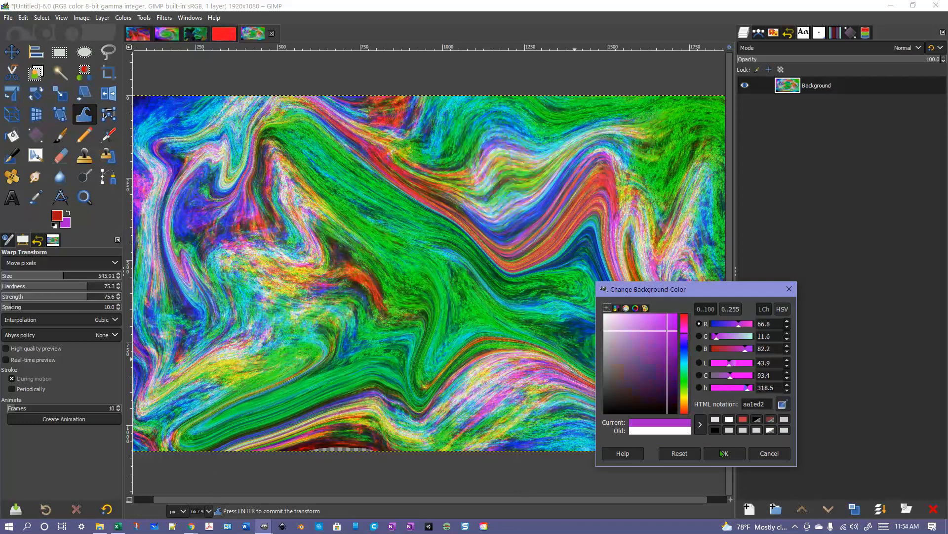
{"action": "left_click", "coordinate": [737, 458]}
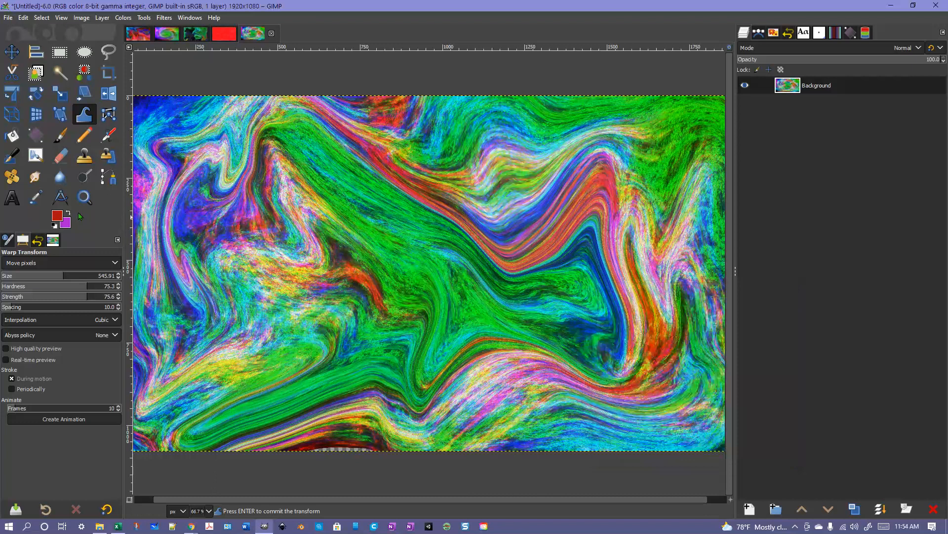